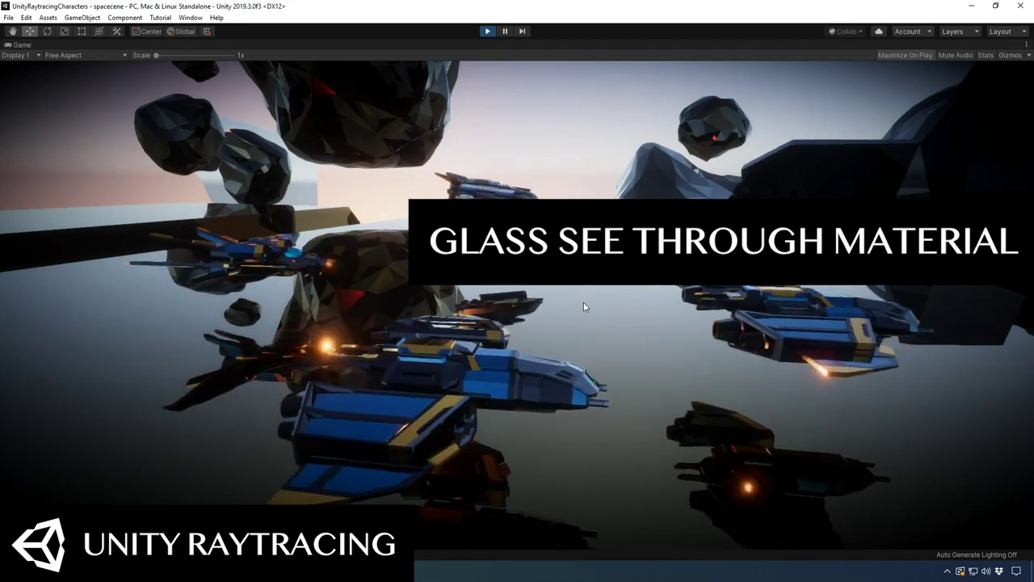
Step: Stop play mode and switch to the Scene view
click(487, 32)
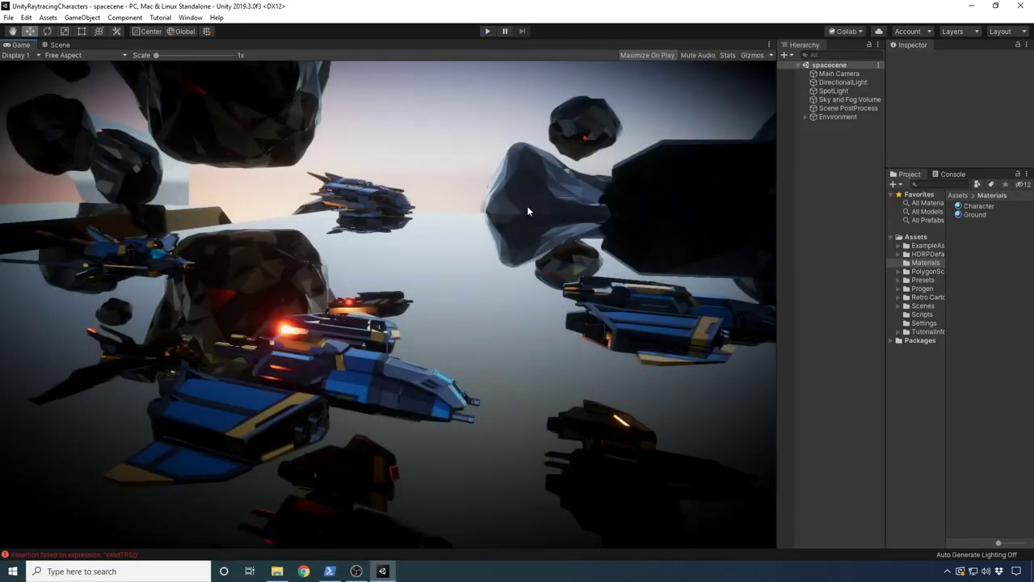
click(57, 45)
Step: Examine the spaceships, asteroids and reflective ground from several angles, up close and from farther away
alt+drag(402, 347, 513, 321)
scroll(393, 354, up, 3)
right_drag(513, 321, 415, 371)
alt+drag(415, 371, 383, 389)
scroll(383, 389, up, 2)
right_drag(383, 388, 421, 273)
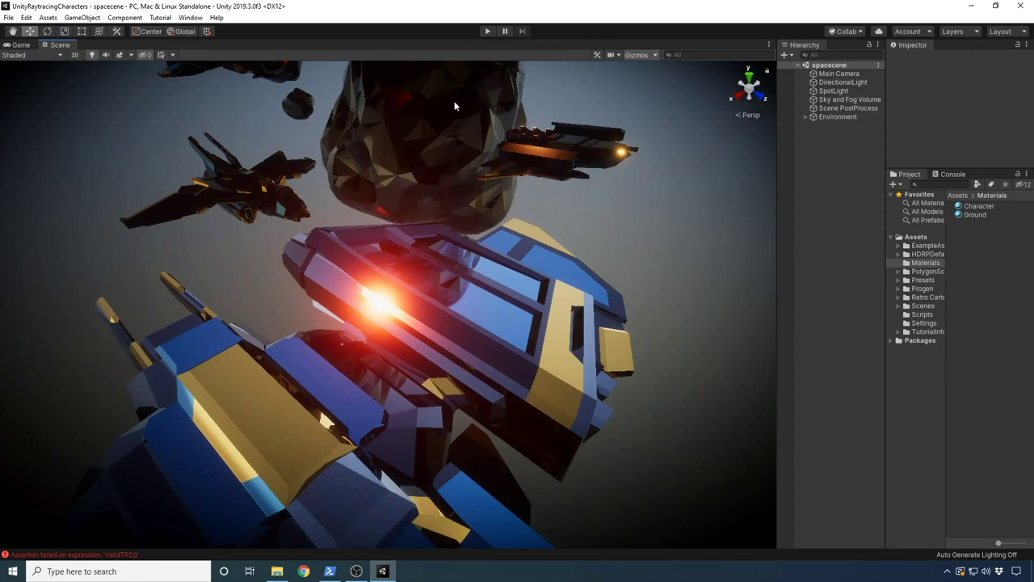
right_drag(473, 274, 477, 270)
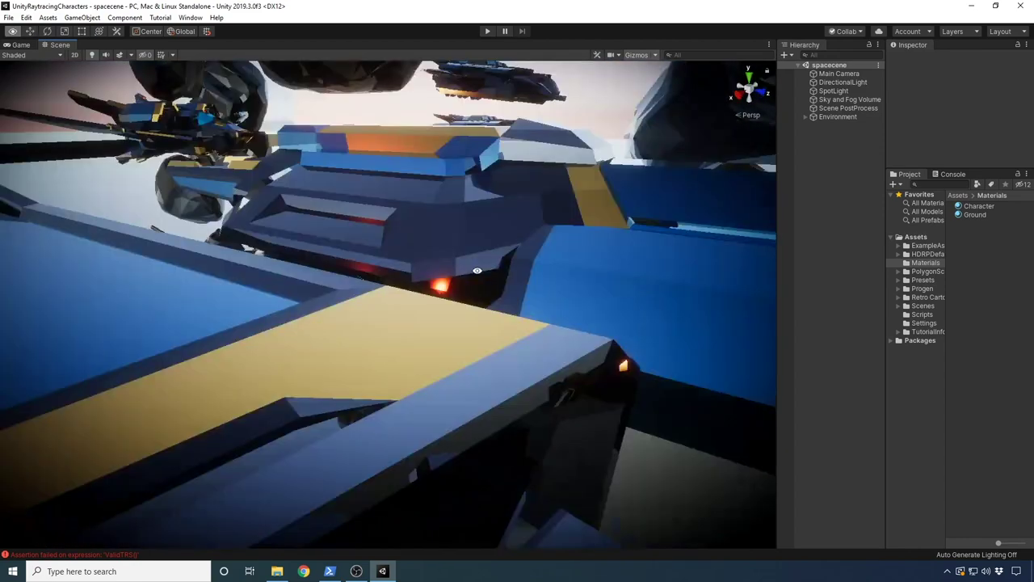
scroll(485, 278, down, 6)
alt+drag(485, 278, 595, 302)
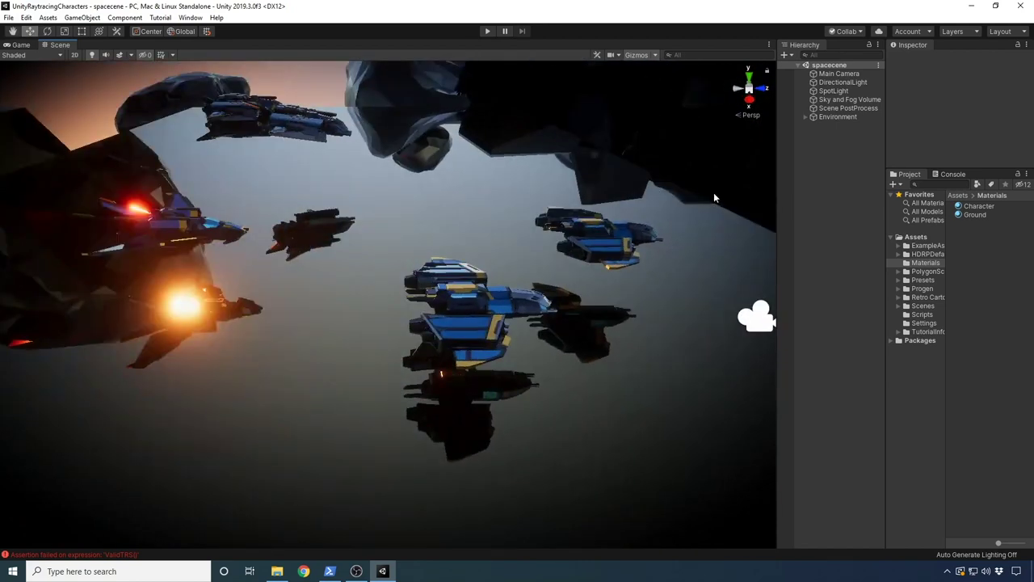
Step: Create a new material named GlassMirror in the Materials folder
right_click(980, 259)
mouse_move(918, 268)
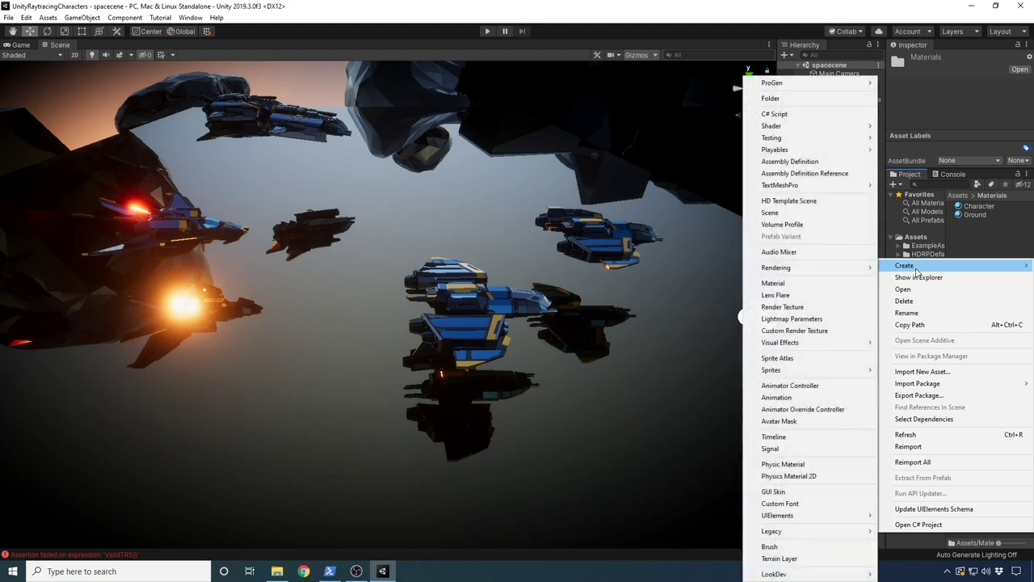
click(774, 283)
text(Gla)
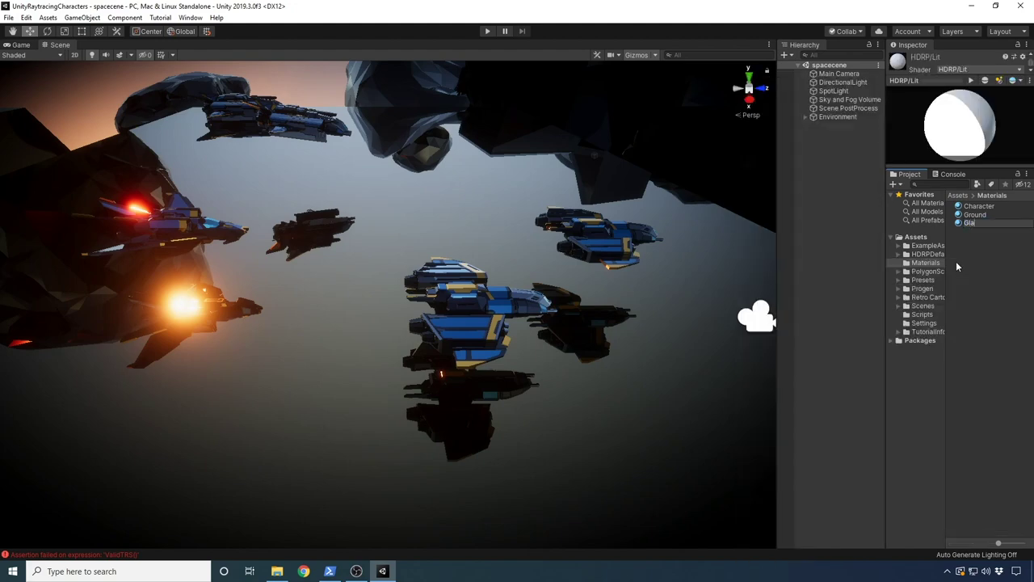
text(ssMirror)
key(Return)
Step: Duplicate the GlassMirror material and rename the copy GlassSeeThrough
key(ctrl+d)
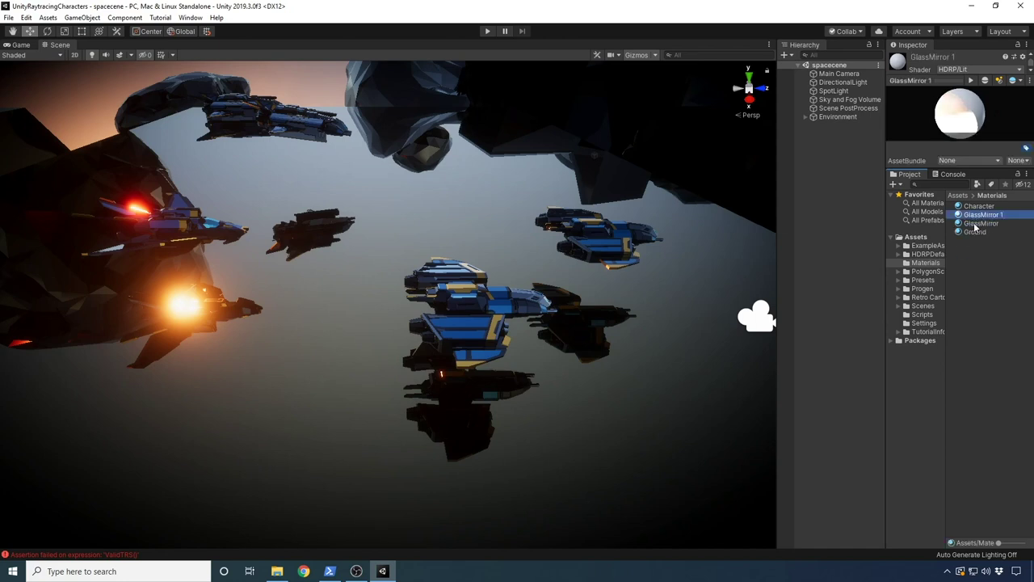
drag(988, 165, 989, 299)
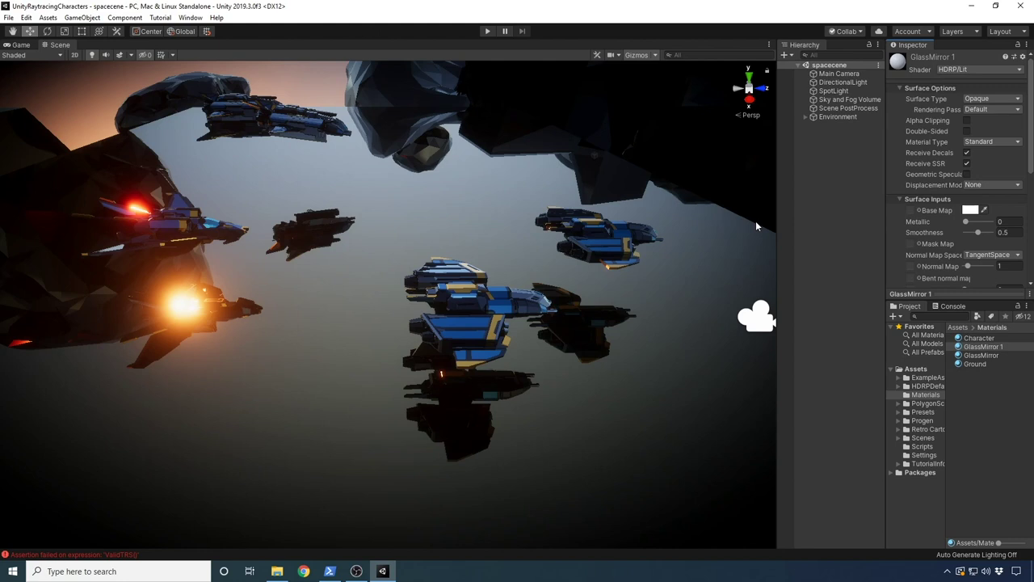
click(986, 349)
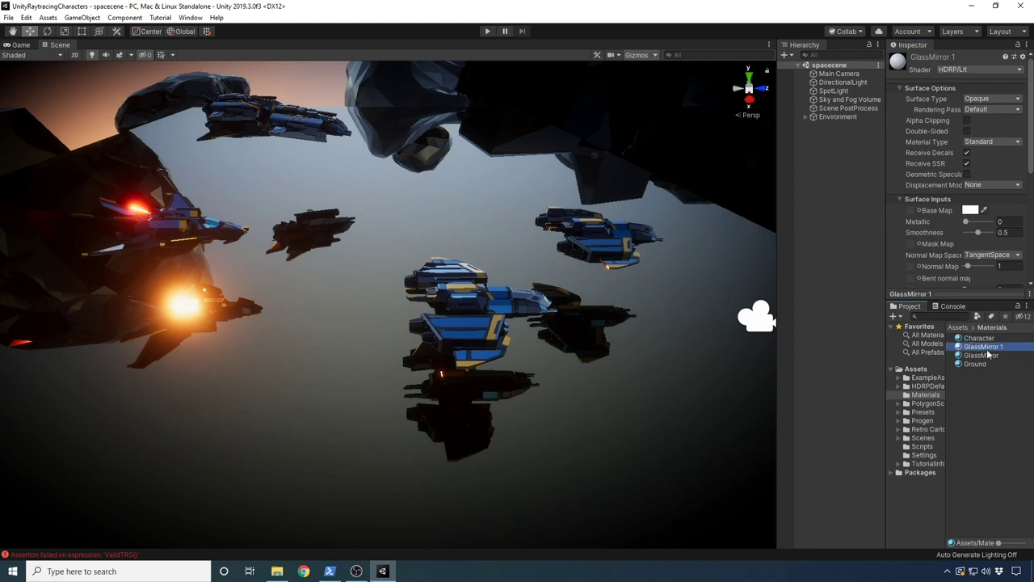
key(F2)
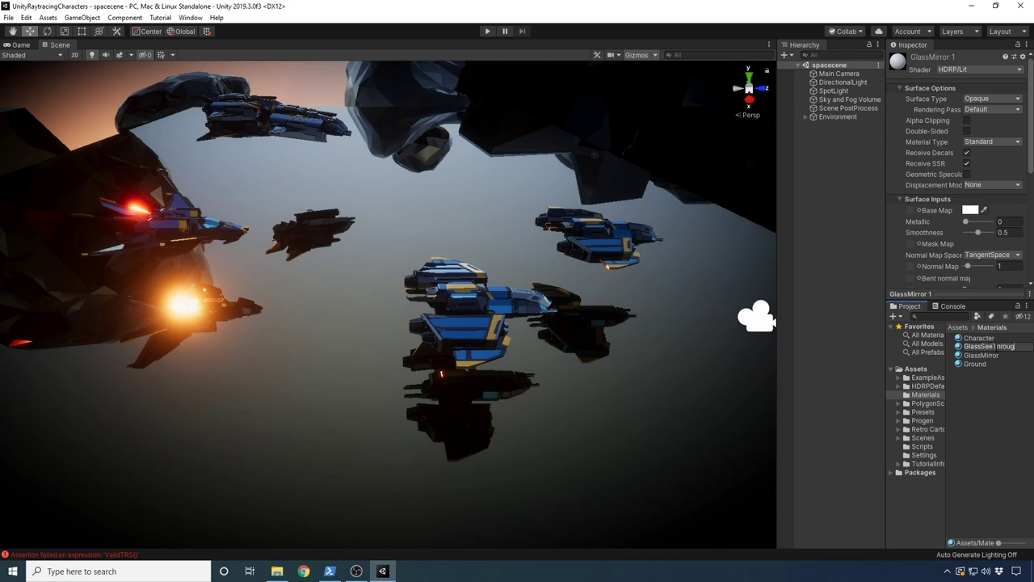
key(Return)
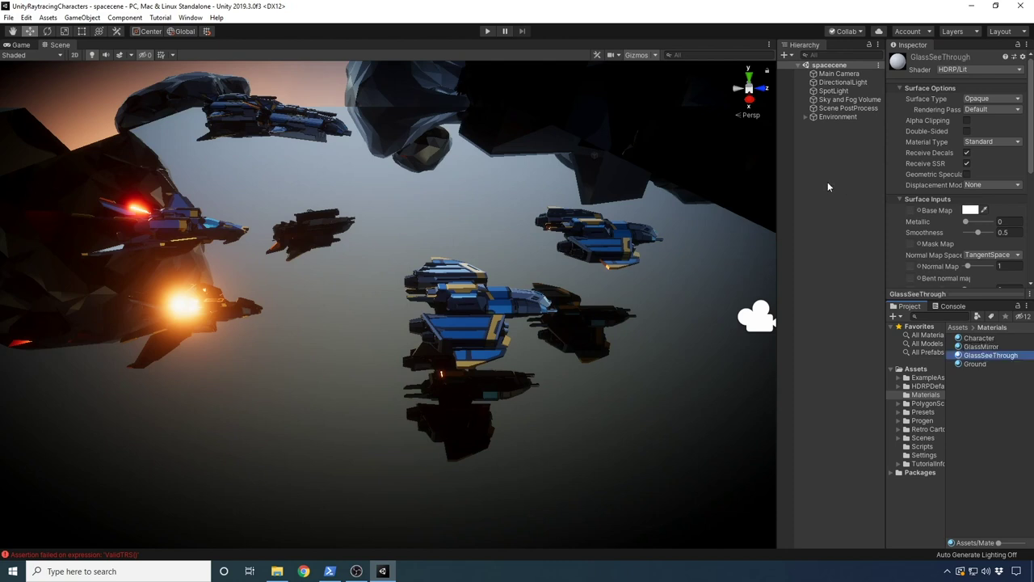
Step: Add a cube to the scene and move it behind the large blue spaceship
alt+scroll(397, 237, down, 3)
alt+middle_drag(397, 237, 505, 300)
alt+drag(591, 354, 466, 318)
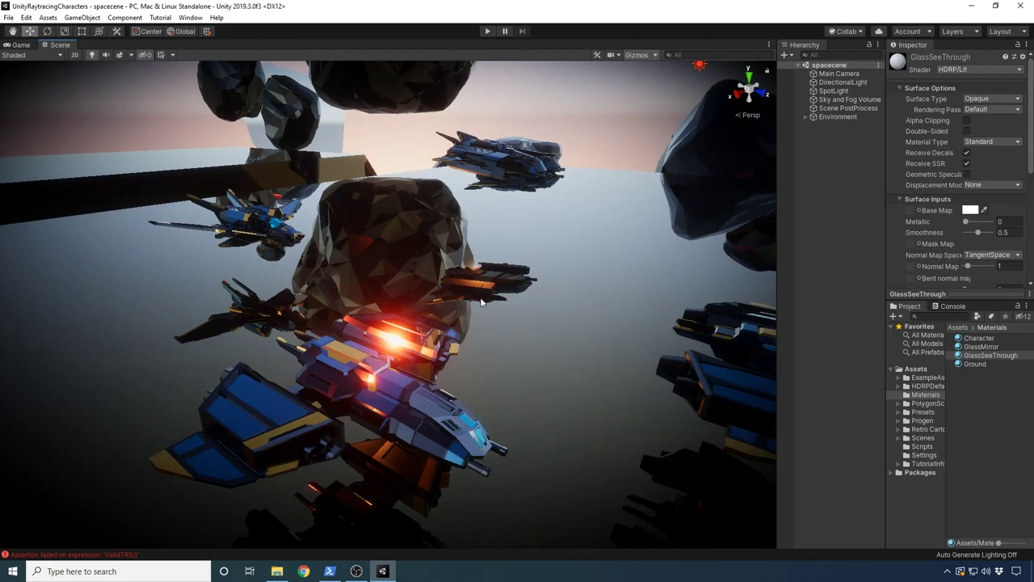
right_click(829, 184)
mouse_move(876, 300)
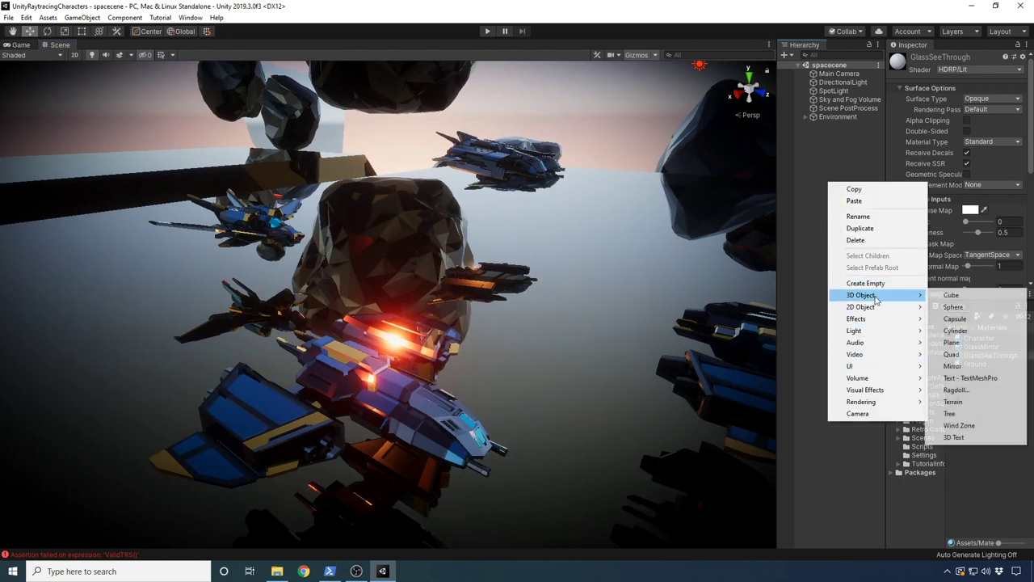
click(951, 295)
drag(421, 321, 531, 298)
Step: Shape the cube into an upright wall scaled to about 0.248 × 0.955 × 2.023, at about Y 0.981
key(r)
drag(567, 367, 510, 347)
key(w)
drag(468, 296, 488, 231)
key(r)
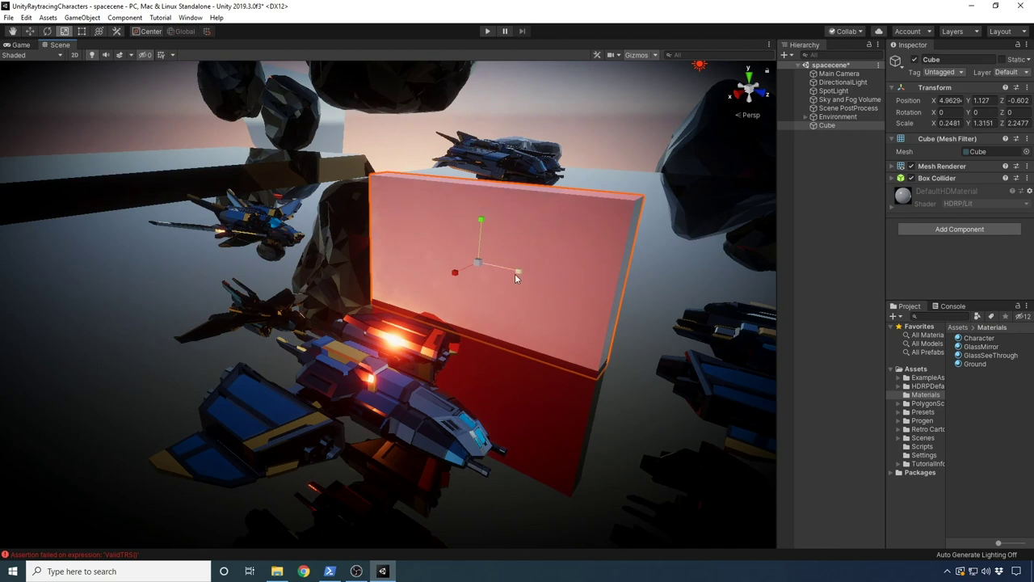
drag(515, 278, 510, 268)
drag(481, 220, 479, 235)
key(w)
Step: Thin the cube wall to about 0.066 along X and move it to about X 5.29, Z -0.351
alt+drag(478, 331, 414, 293)
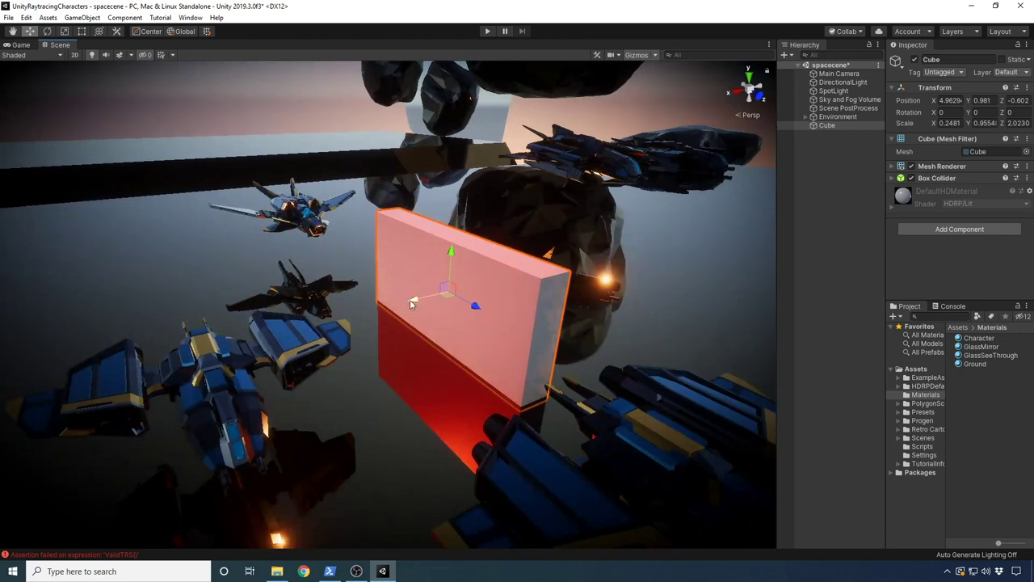
key(r)
drag(411, 300, 344, 368)
key(w)
alt+drag(526, 361, 505, 362)
drag(491, 294, 521, 302)
alt+drag(521, 302, 493, 335)
Step: Rename the cube as WallMirror
right_click(843, 197)
click(826, 126)
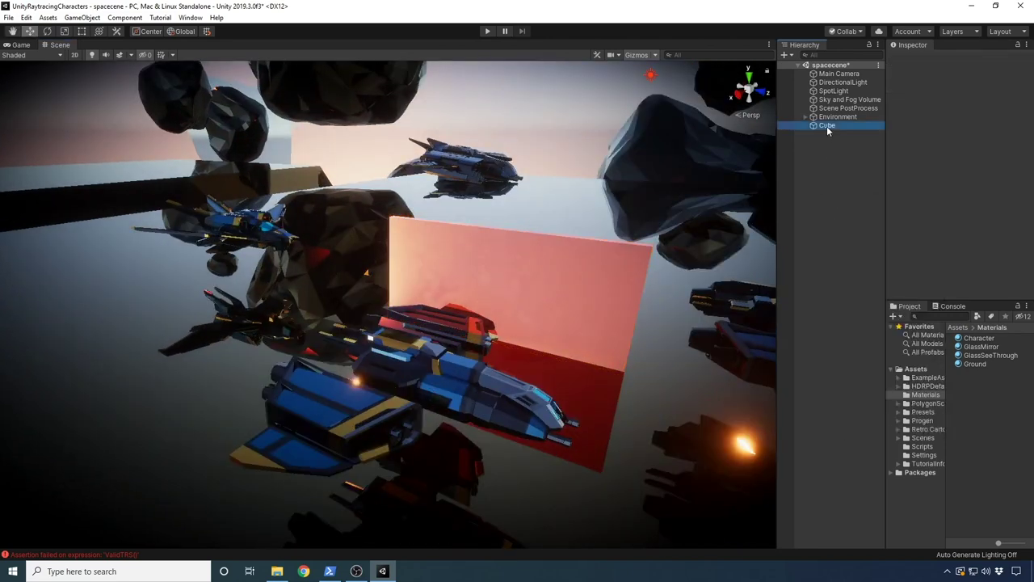
click(830, 125)
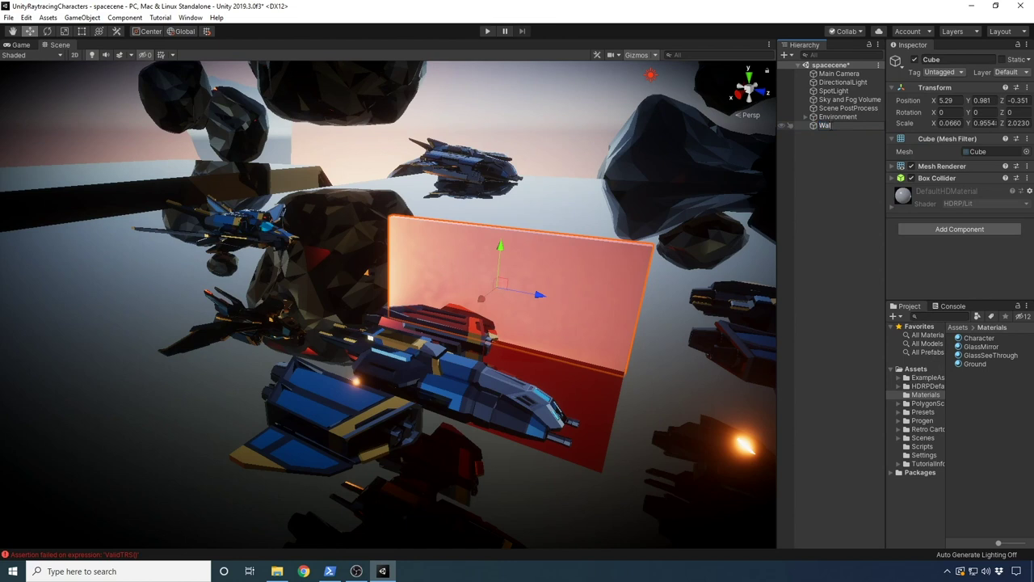
key(Return)
right_click(833, 144)
mouse_move(873, 253)
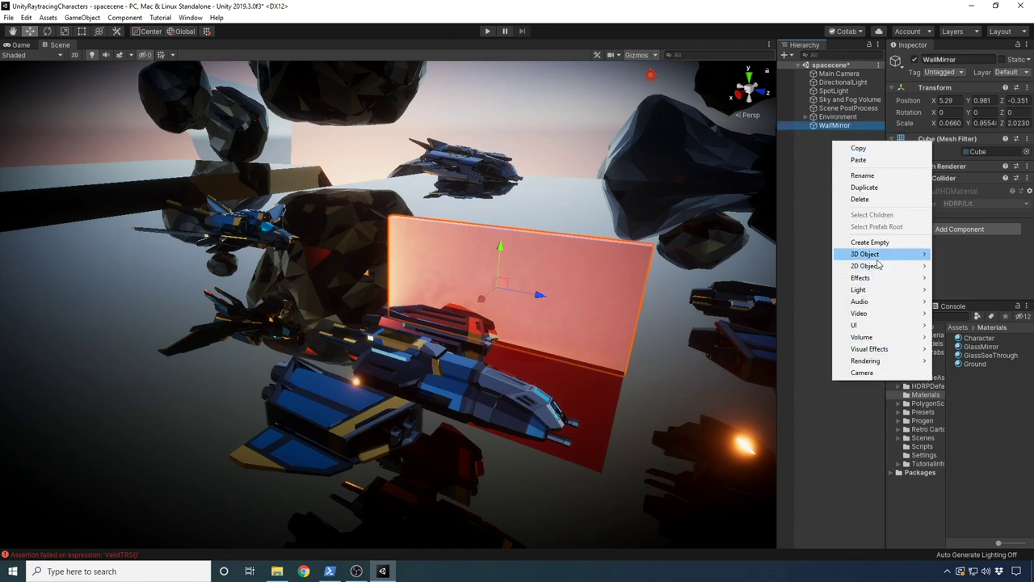
click(944, 255)
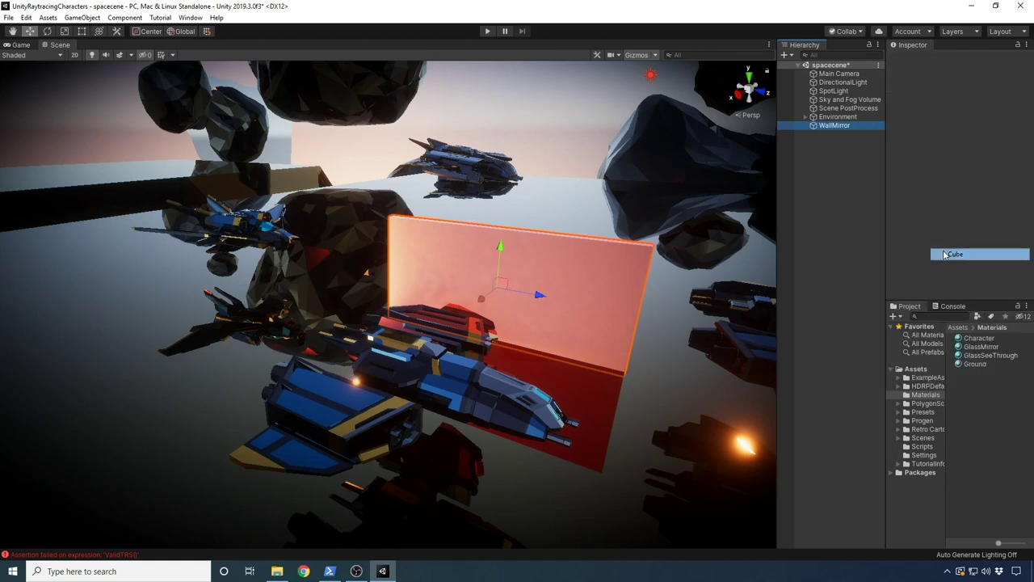
key(ctrl+z)
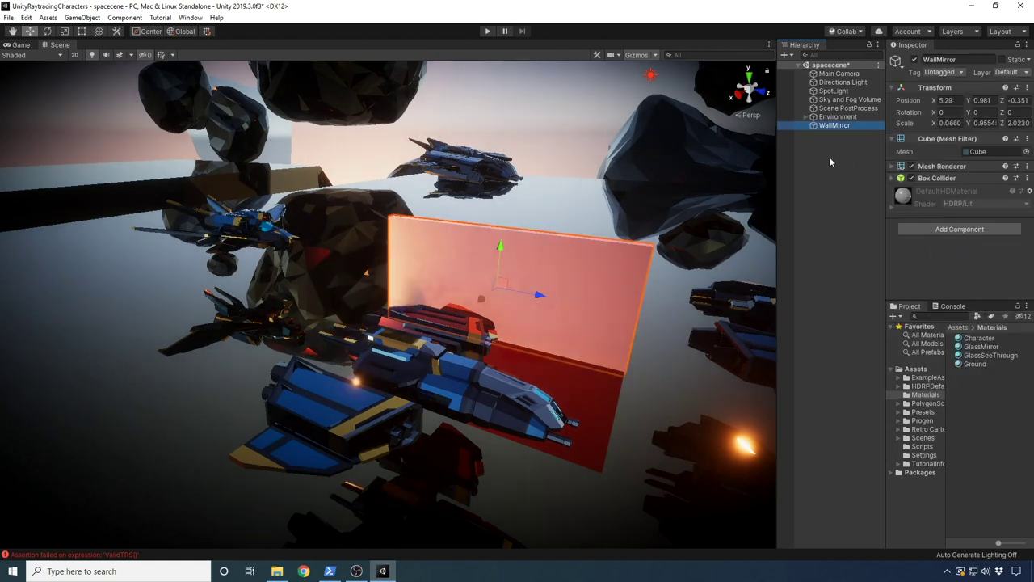
Step: Add a sphere to the scene and move it beside the wall at about X 6.656, Y 1.274, Z -1.614
right_click(832, 159)
mouse_move(877, 271)
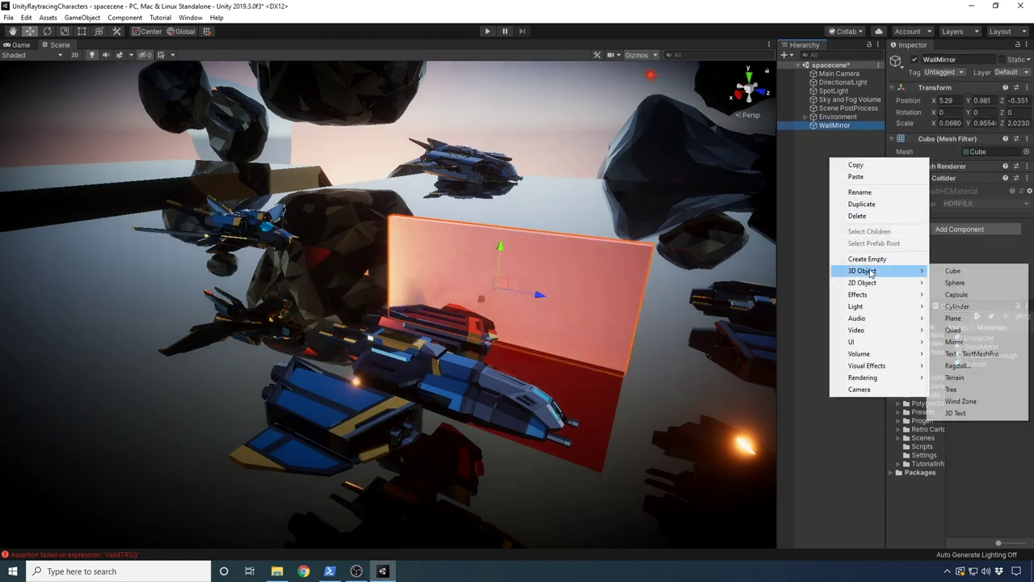
click(962, 284)
drag(366, 321, 285, 291)
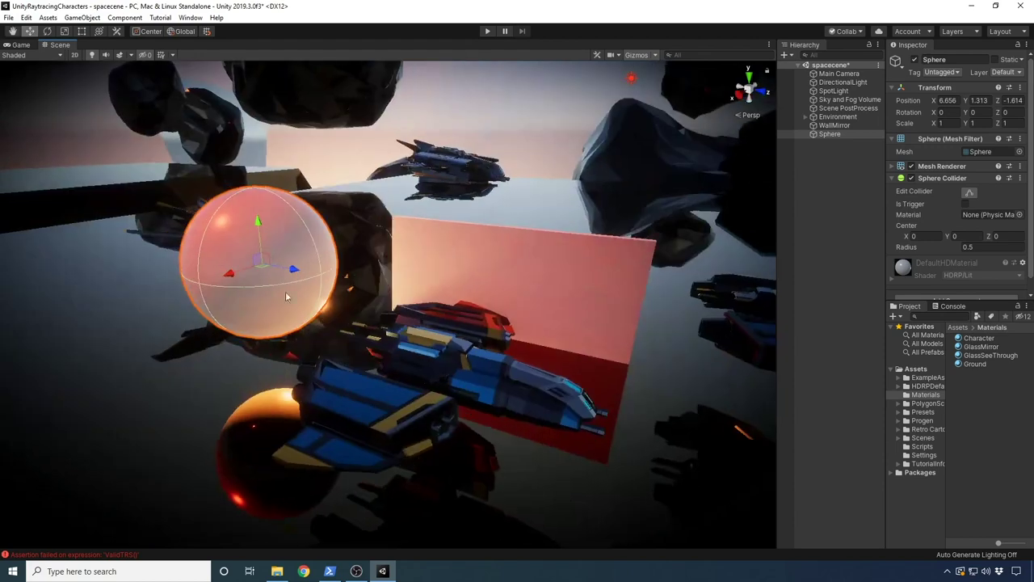
drag(260, 225, 258, 229)
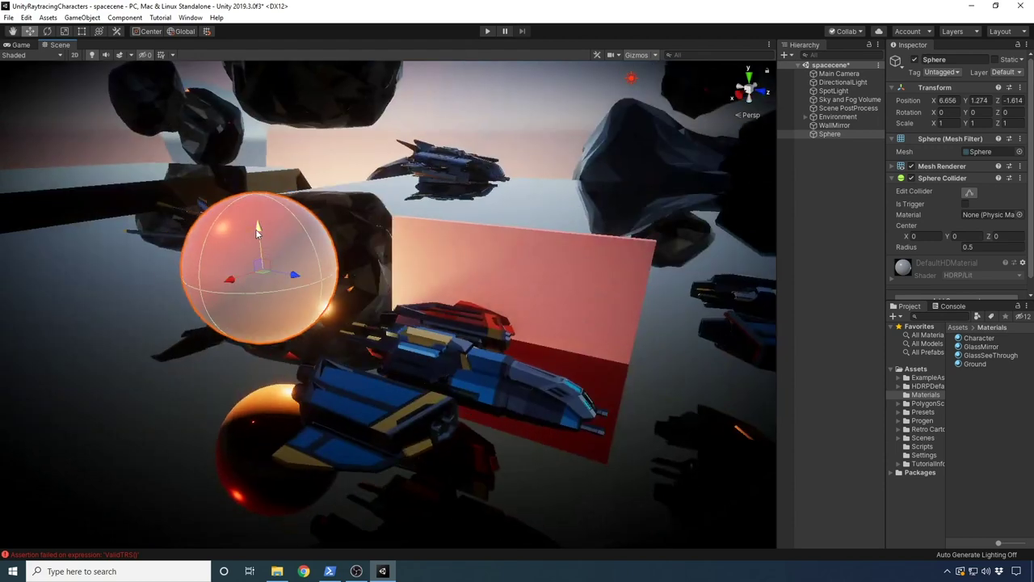
Step: Rename the sphere as SeeThrough
click(833, 125)
click(829, 134)
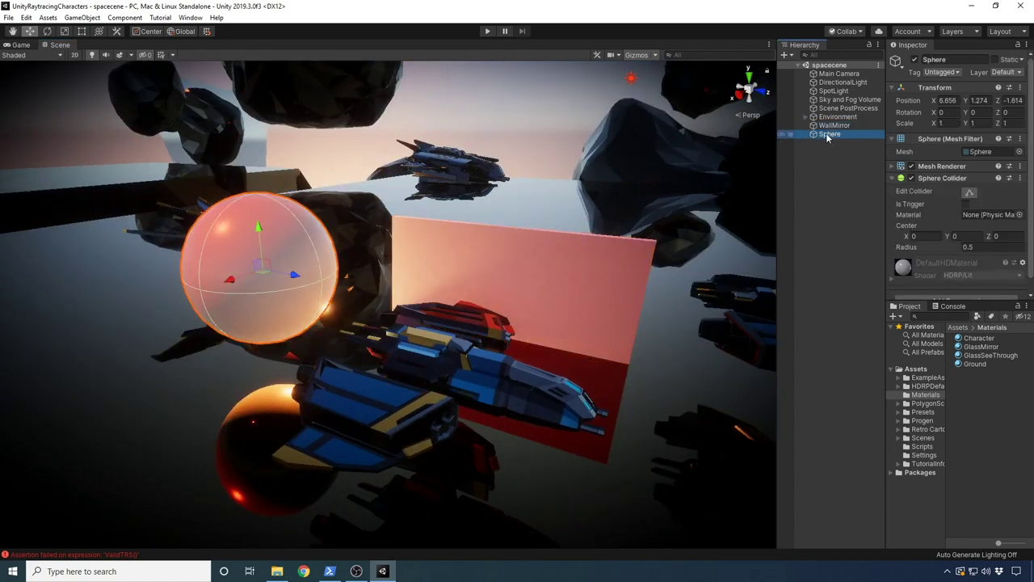
click(828, 134)
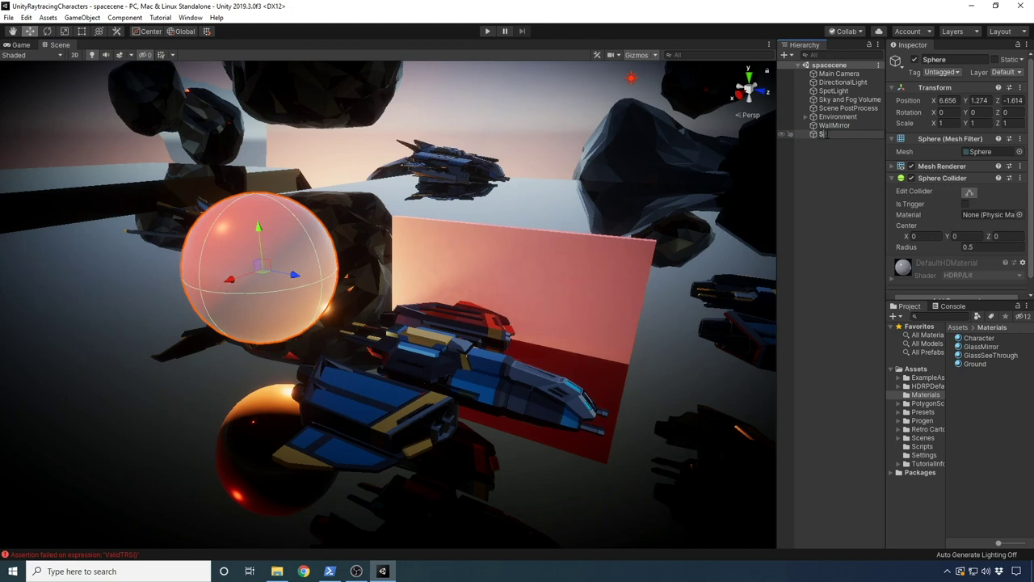
text(SeeThrough)
key(Return)
Step: Assign the GlassSeeThrough material to the SeeThrough sphere and the GlassMirror material to WallMirror
drag(991, 355, 849, 243)
drag(826, 139, 832, 141)
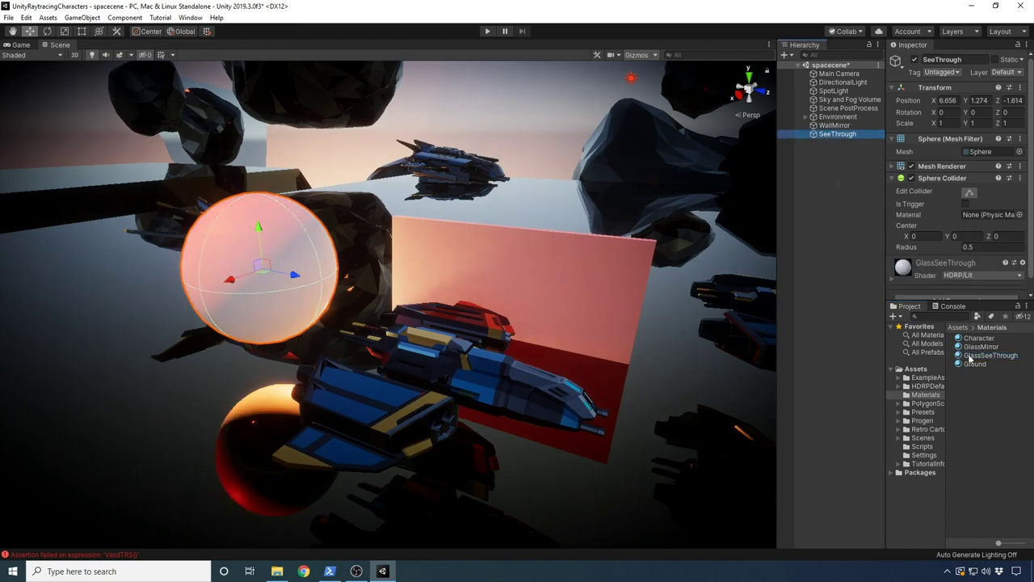
drag(974, 349, 827, 128)
Step: Dock the Project and Console windows below the Hierarchy and widen the Inspector to show WallMirror's expanded GlassMirror material settings
click(572, 249)
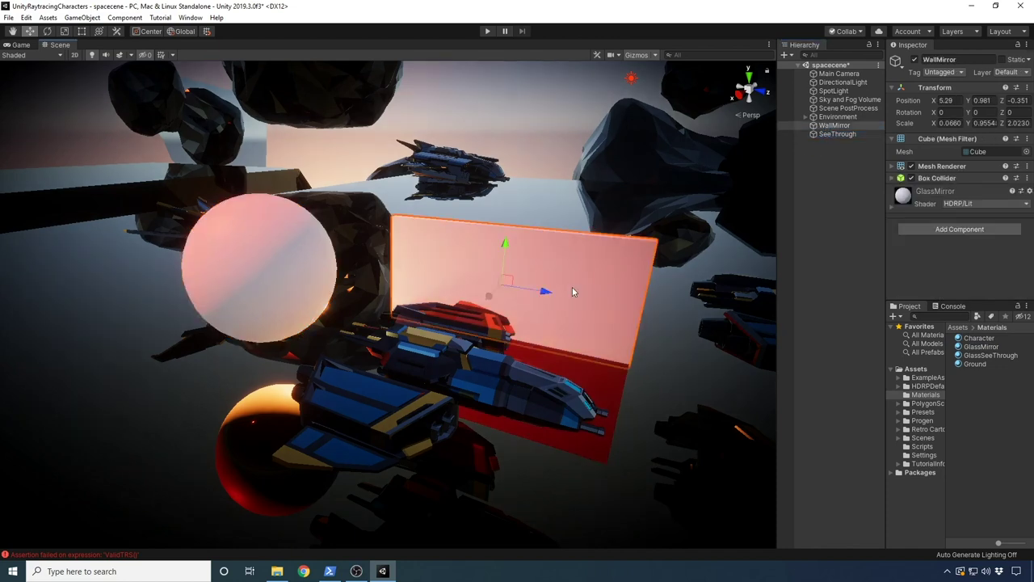
drag(913, 308, 853, 391)
drag(908, 315, 823, 386)
click(924, 213)
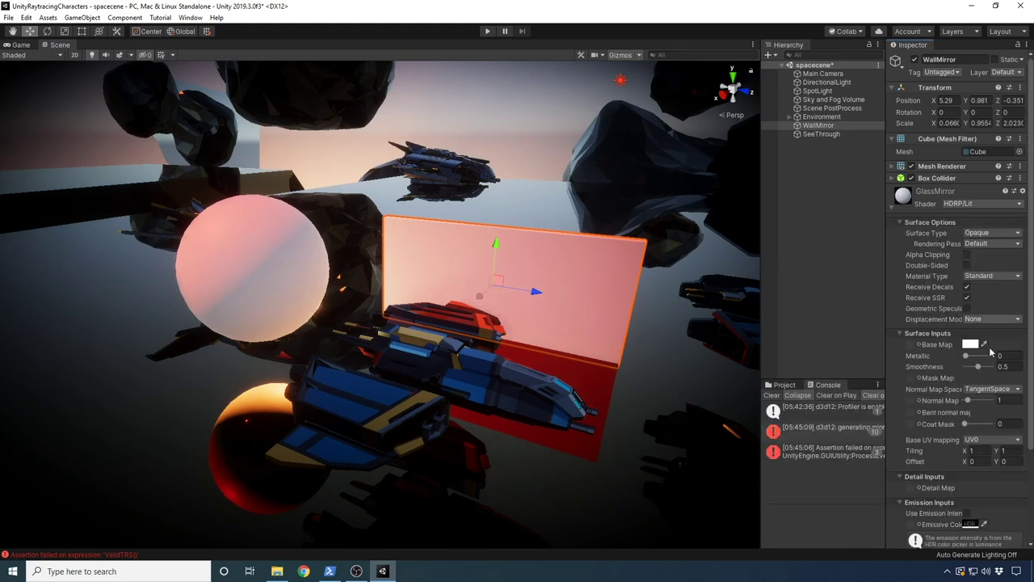
drag(886, 307, 829, 310)
Step: Raise WallMirror slightly to about Y 1.01
alt+drag(574, 294, 487, 307)
drag(459, 260, 458, 257)
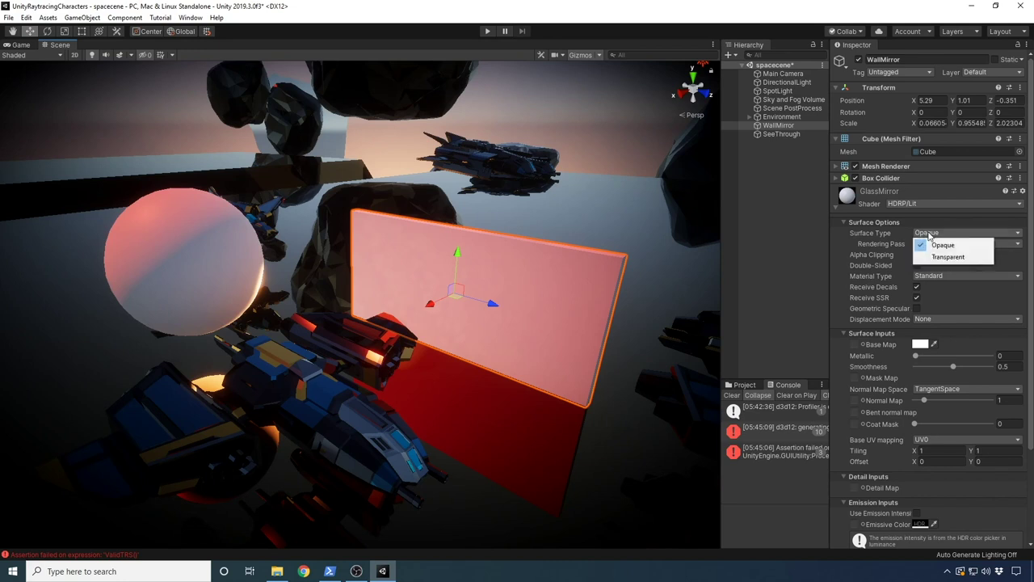
Step: Set the GlassMirror material's rendering pass to Raytracing with the surface kept Opaque, and set both metallic and smoothness to 1
click(937, 235)
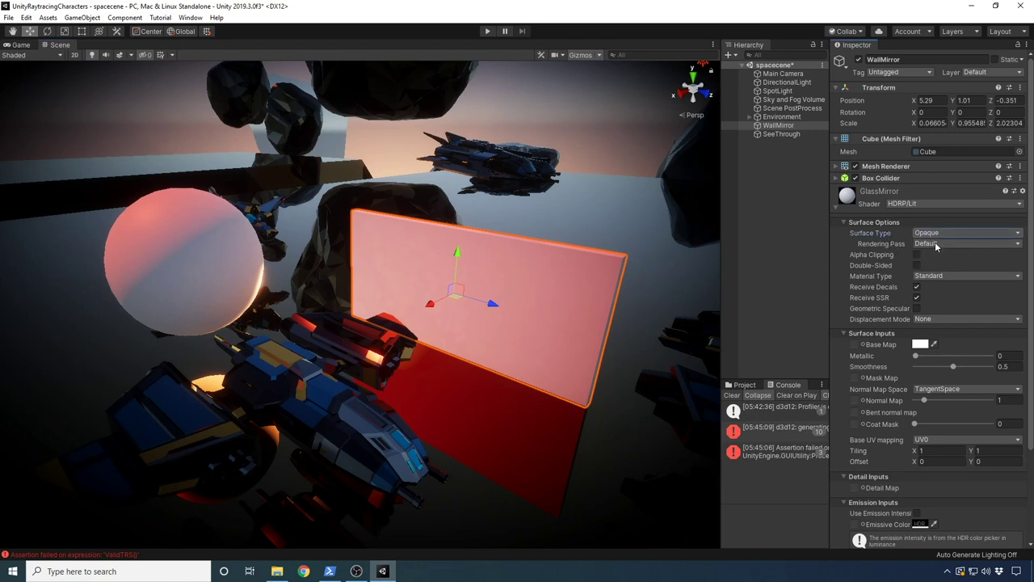
click(936, 244)
click(937, 269)
alt+drag(483, 300, 450, 296)
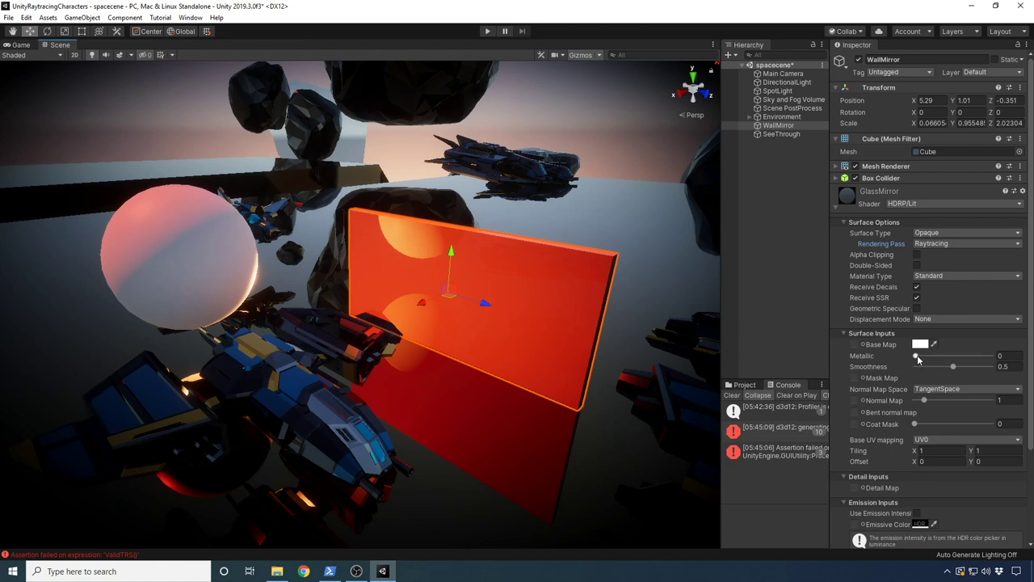
drag(916, 358, 993, 368)
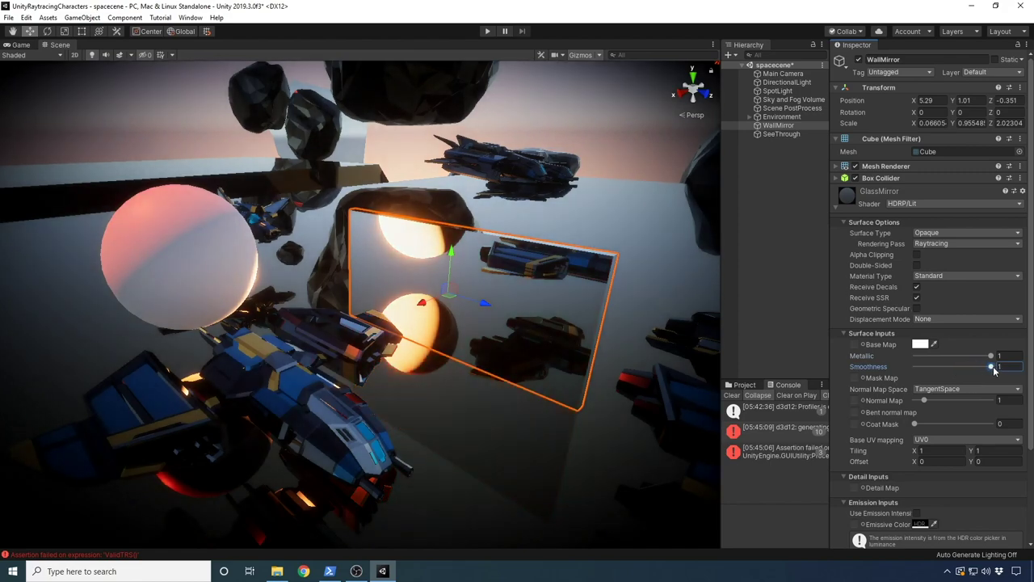
Step: Make WallMirror taller, about 1.625 on the Y scale, and raise it to about Y 1.321
alt+drag(701, 346, 414, 335)
right_drag(414, 334, 453, 257)
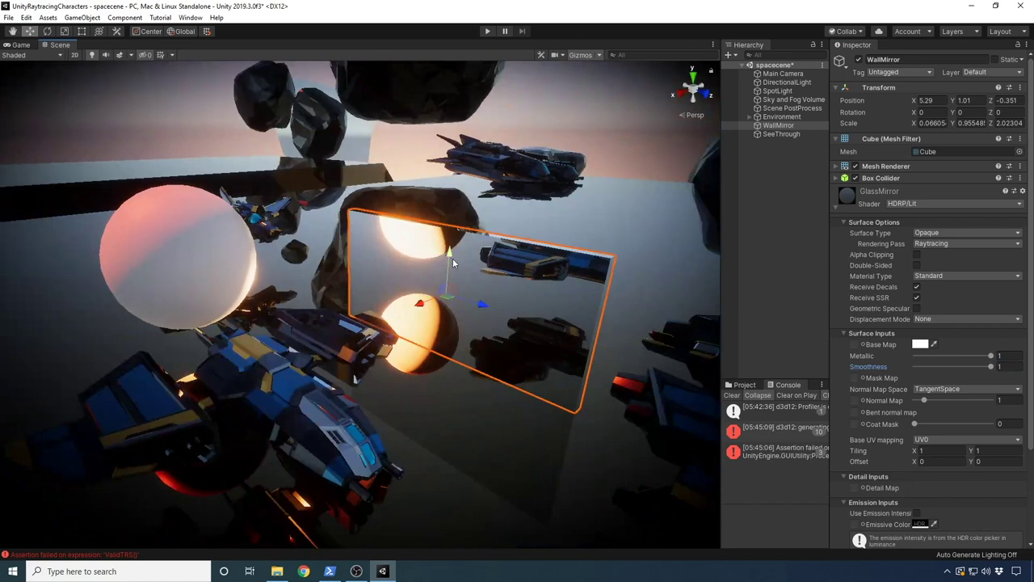
drag(449, 255, 462, 221)
key(w)
alt+drag(511, 273, 567, 272)
alt+drag(577, 271, 589, 270)
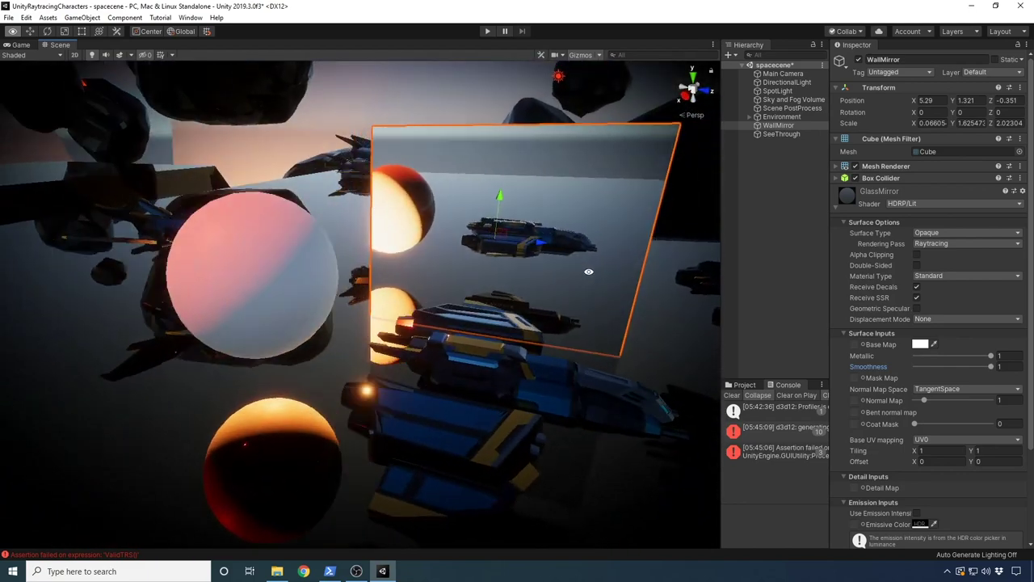
Step: Widen WallMirror to about 3.55 on the Z scale and reposition it at about X 4.274, Z -0.333
drag(539, 246, 542, 246)
alt+drag(593, 299, 356, 254)
key(r)
key(w)
click(320, 271)
alt+drag(548, 278, 307, 311)
click(450, 259)
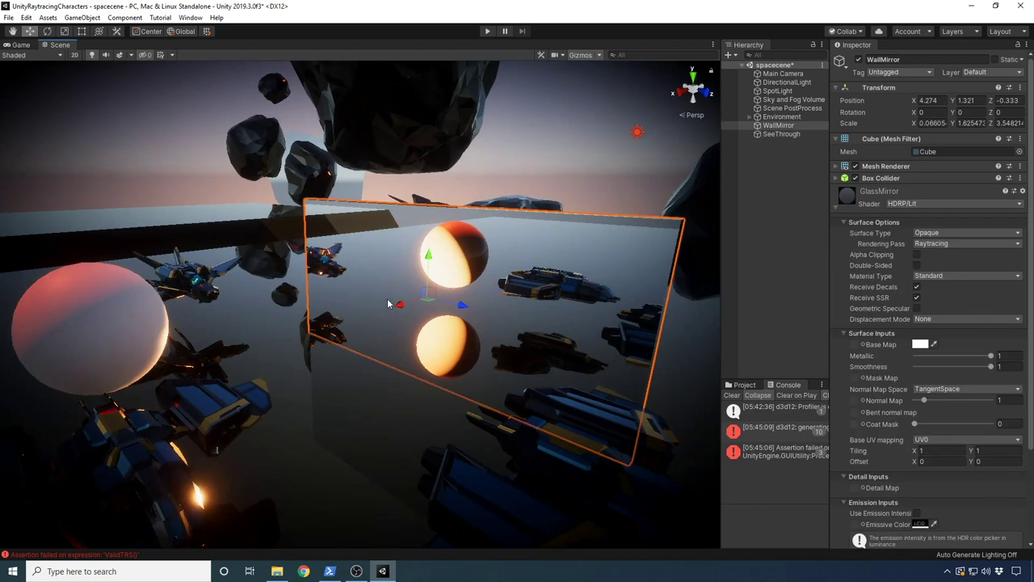
Step: Select the SeeThrough sphere and set its GlassSeeThrough material's rendering pass to Raytracing
alt+drag(553, 286, 588, 365)
scroll(429, 324, up, 5)
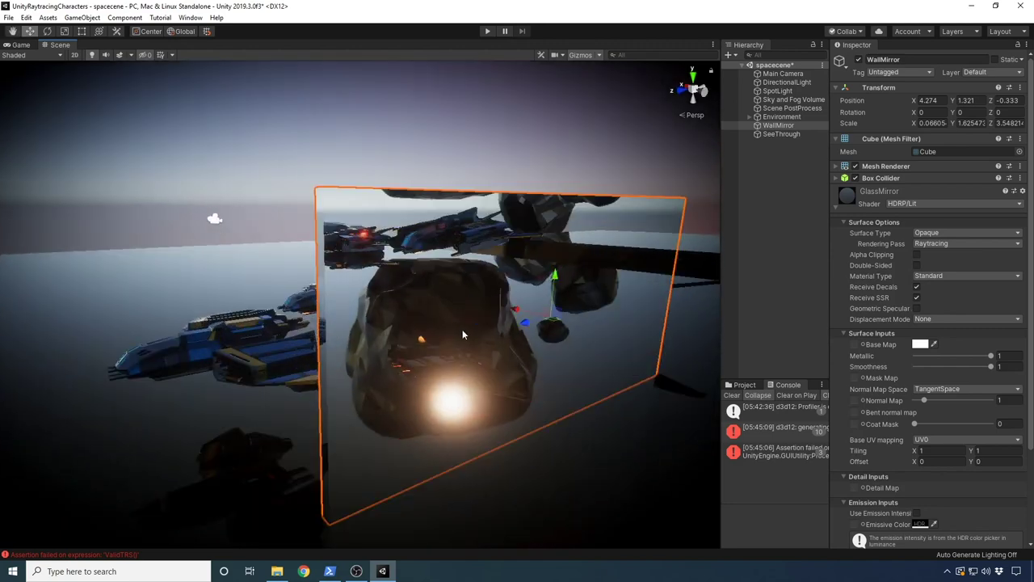
alt+drag(462, 329, 445, 253)
alt+drag(532, 234, 431, 281)
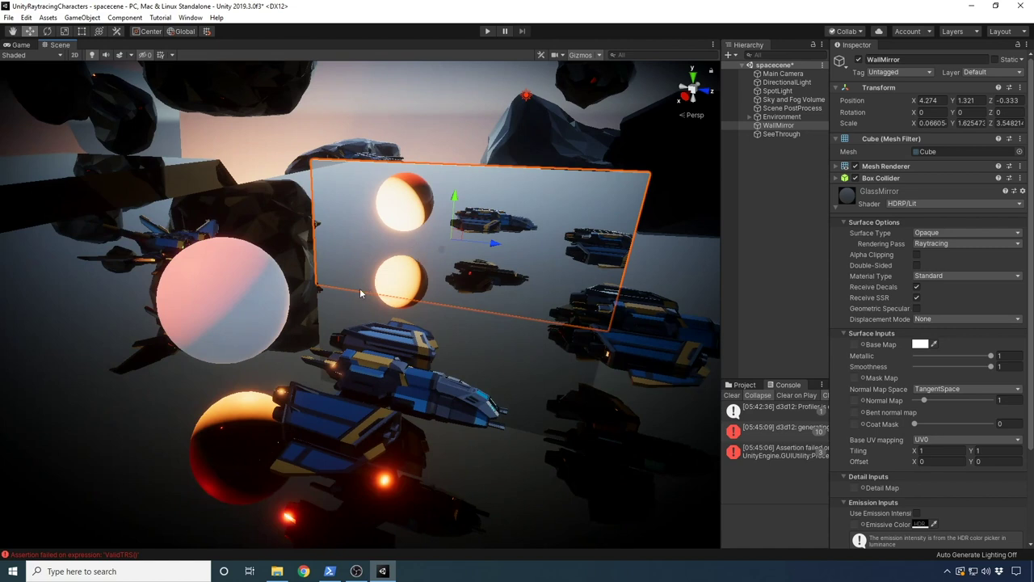
click(257, 303)
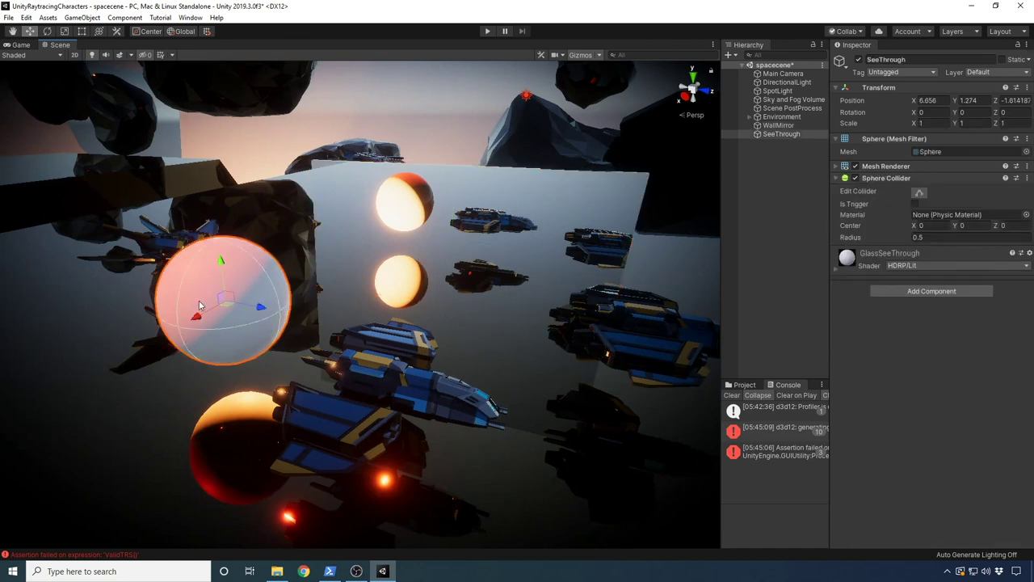
key(f)
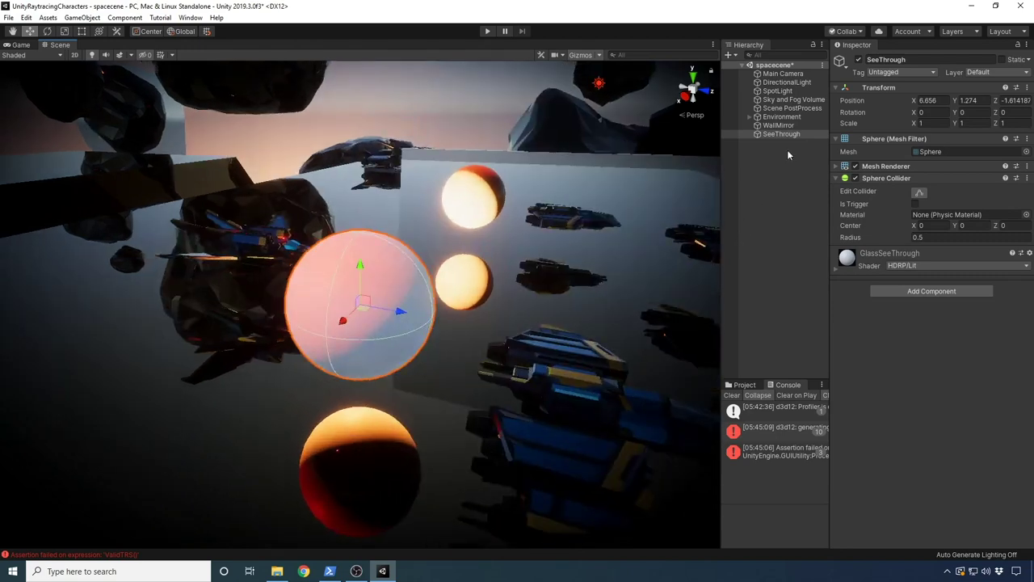
click(867, 265)
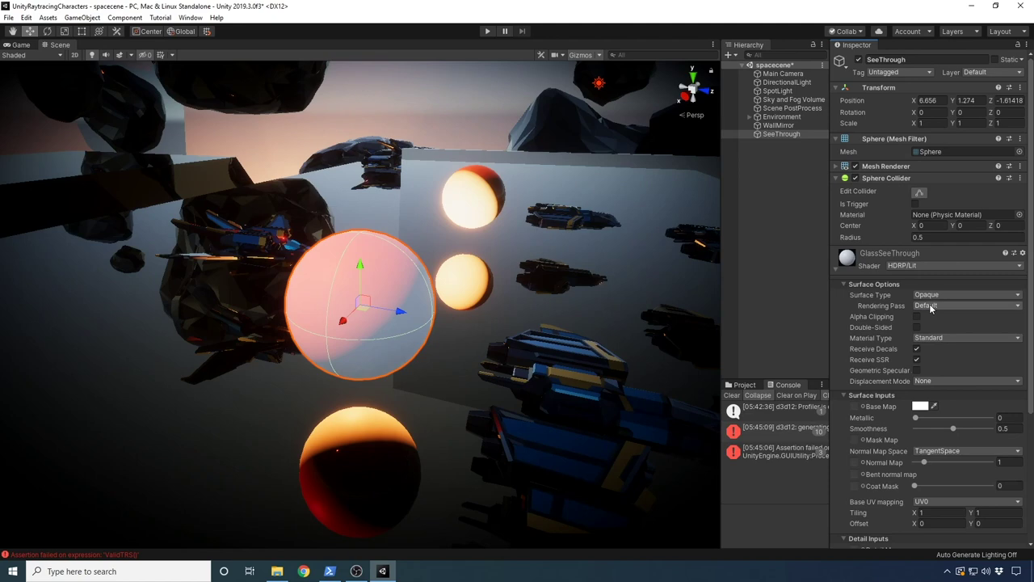
click(931, 307)
click(932, 335)
Step: Set both metallic and smoothness of the GlassSeeThrough material to 1
alt+drag(545, 266, 385, 327)
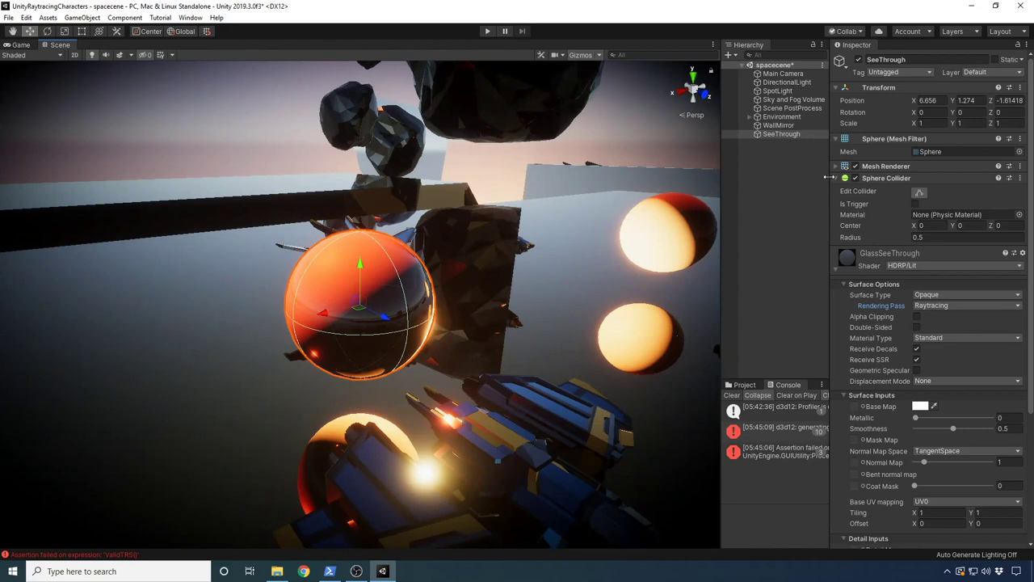
drag(917, 418, 1007, 429)
click(963, 429)
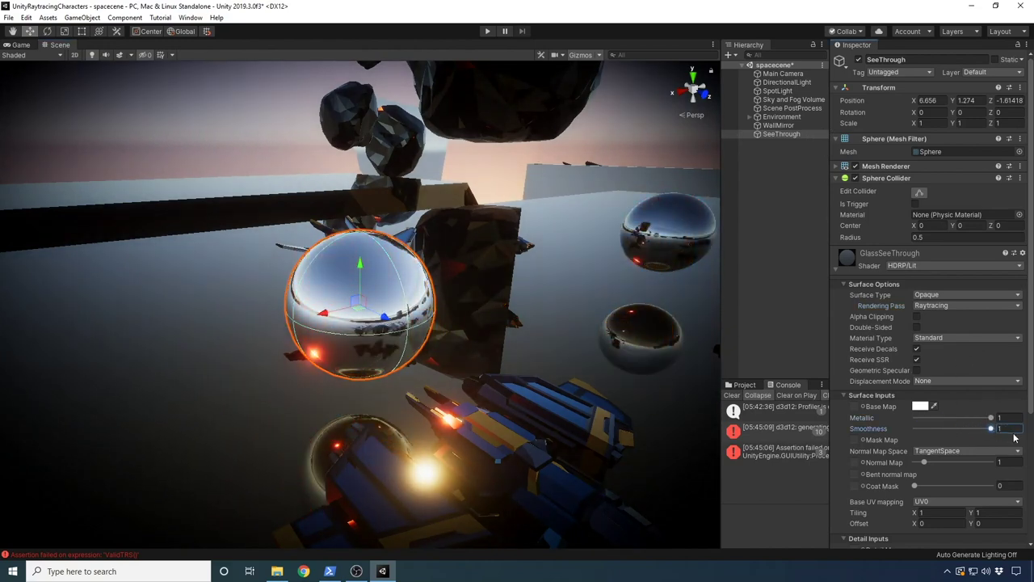
Step: Scale the SeeThrough sphere up uniformly to about 1.3785 and raise it to about Y 1.811
key(r)
mouse_move(360, 306)
mouse_down()
mouse_move(361, 243)
mouse_move(461, 284)
mouse_move(503, 175)
mouse_move(349, 288)
mouse_move(366, 286)
mouse_up()
key(w)
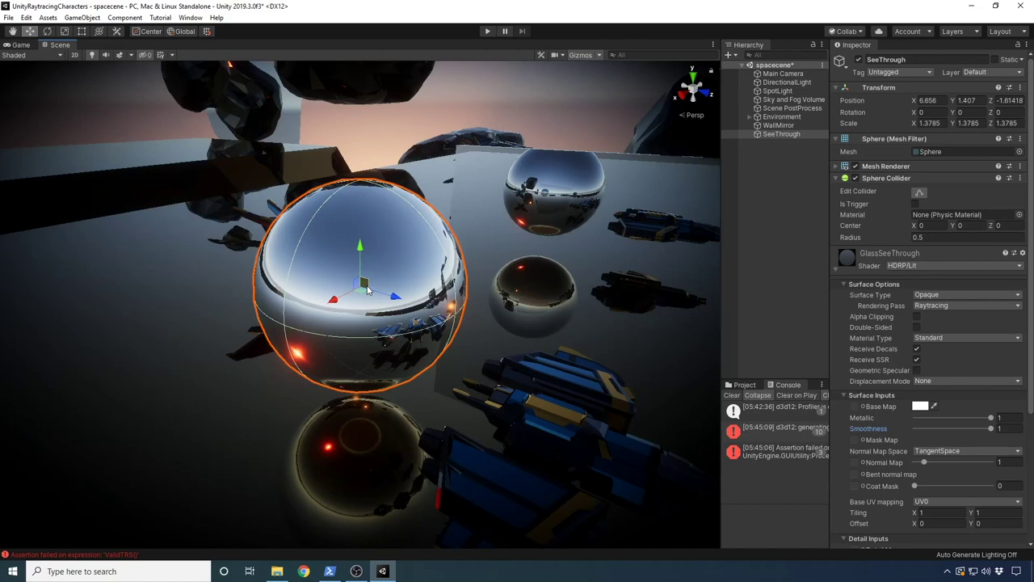
drag(360, 246, 360, 188)
alt+drag(318, 246, 501, 275)
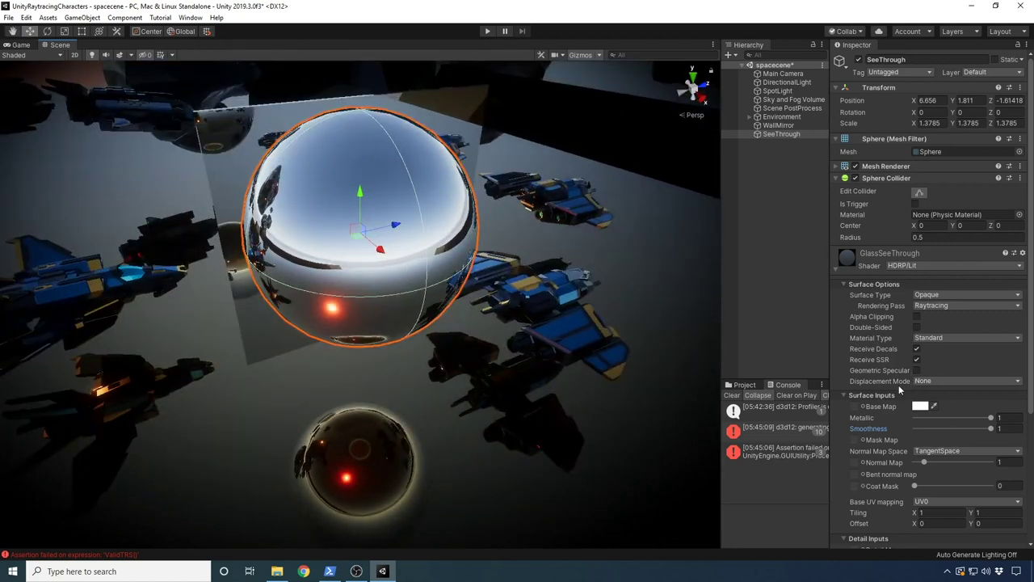
Step: Set the GlassSeeThrough material's surface type to Transparent, keeping the rendering pass at Raytracing
scroll(923, 438, down, 5)
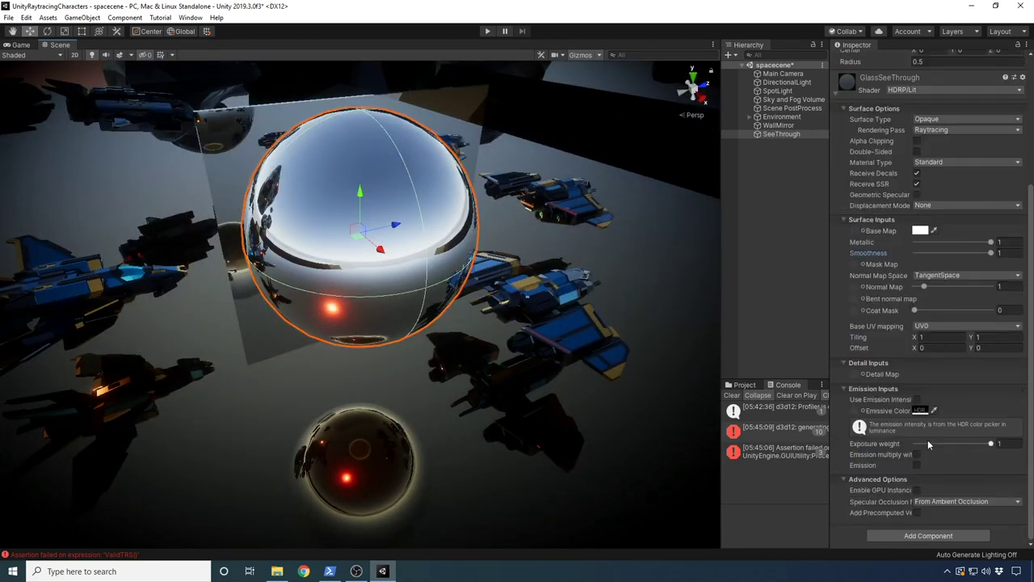
scroll(932, 315, up, 3)
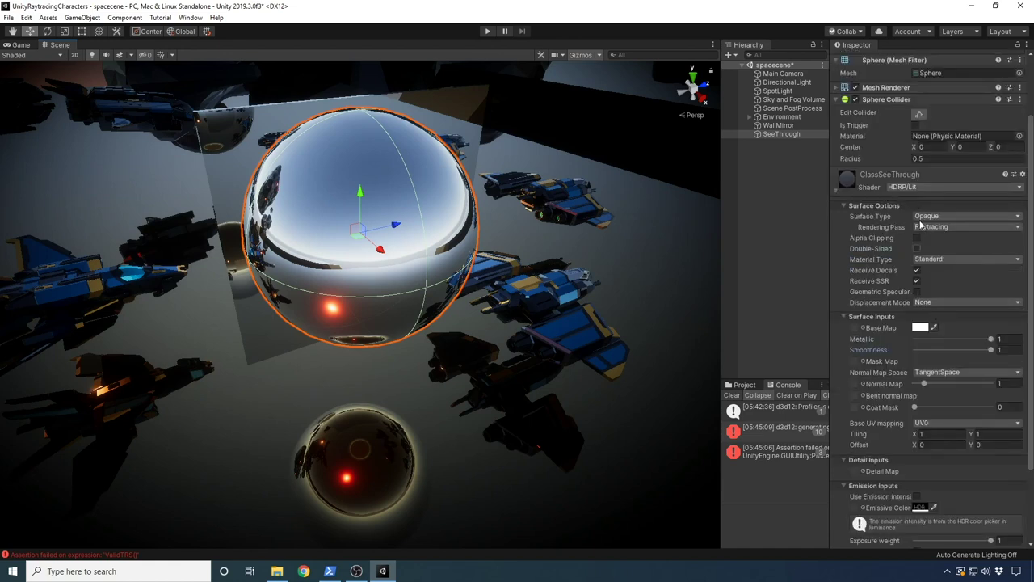
click(927, 226)
click(934, 226)
click(941, 215)
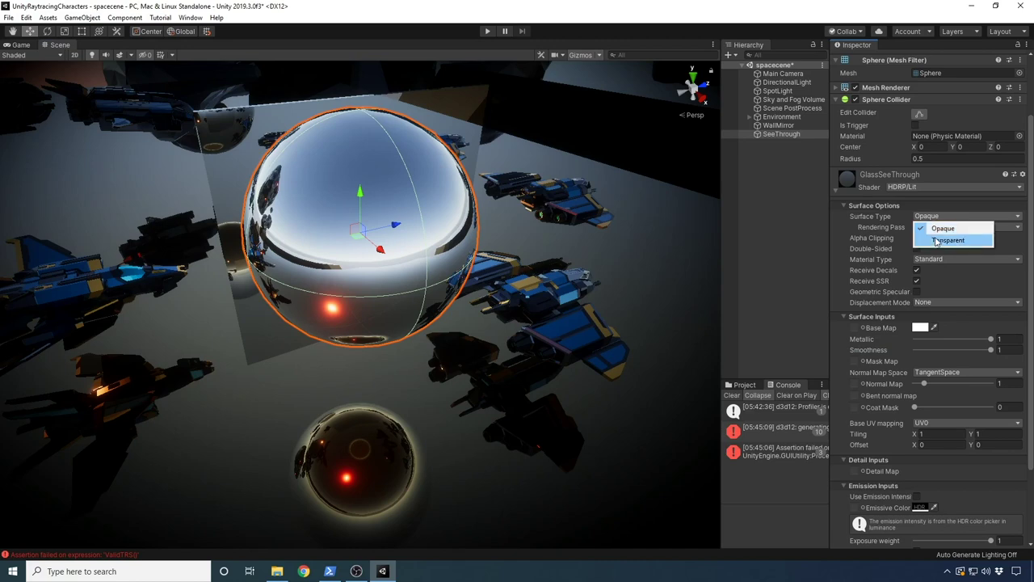
click(936, 241)
Step: Set the GlassSeeThrough material's refraction model to Thin
scroll(971, 359, down, 3)
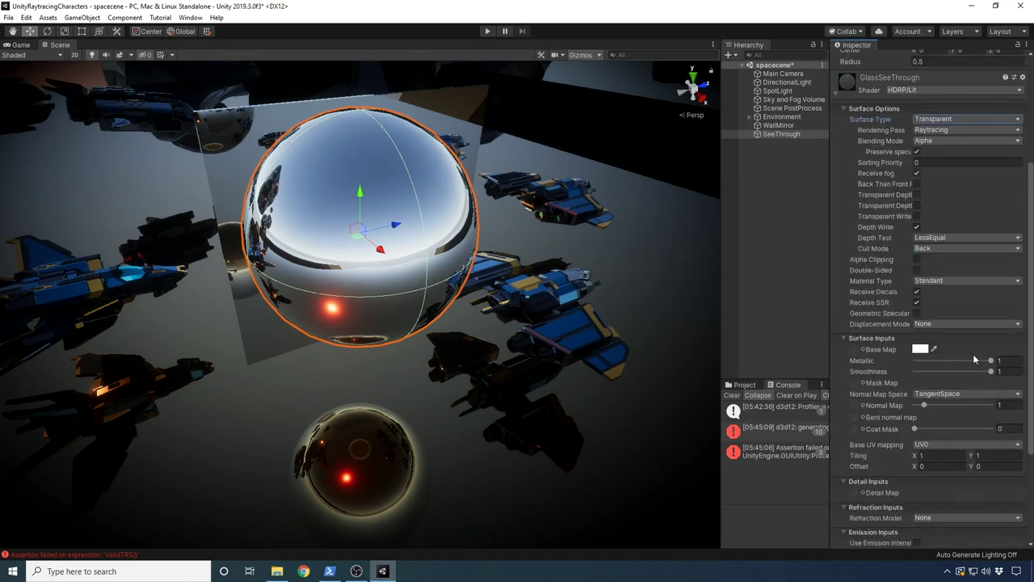
scroll(948, 393, down, 3)
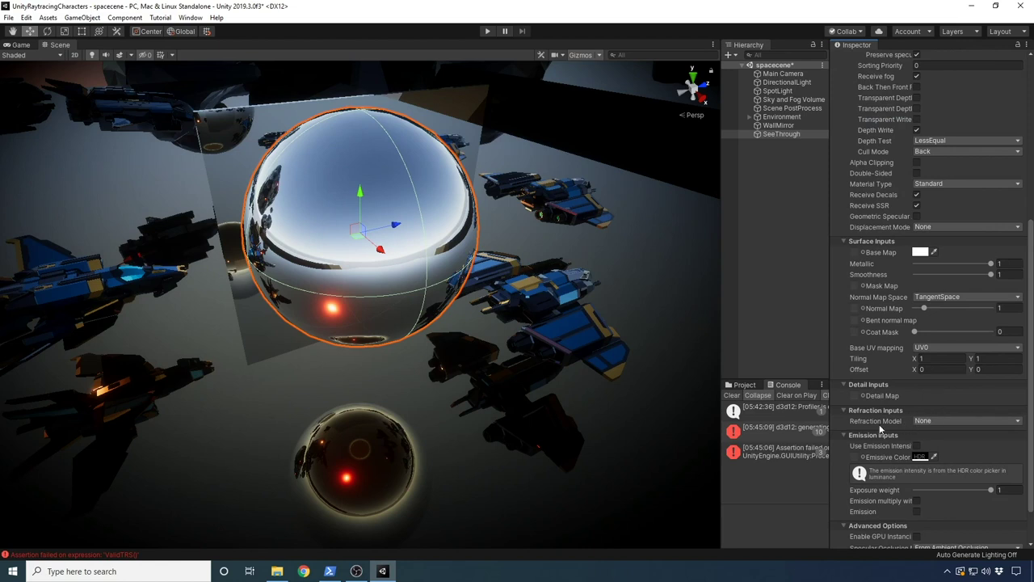
click(925, 421)
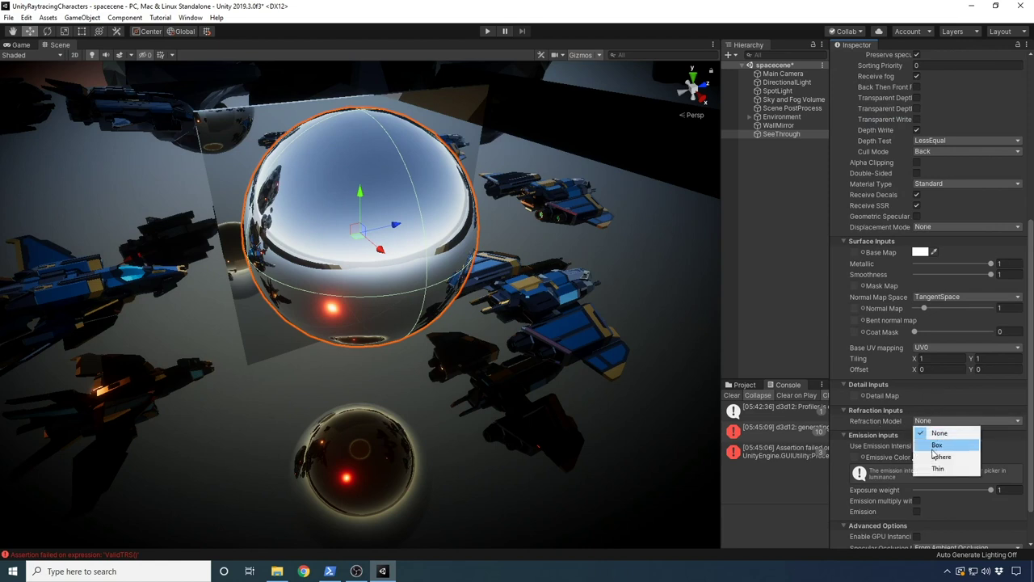
click(934, 467)
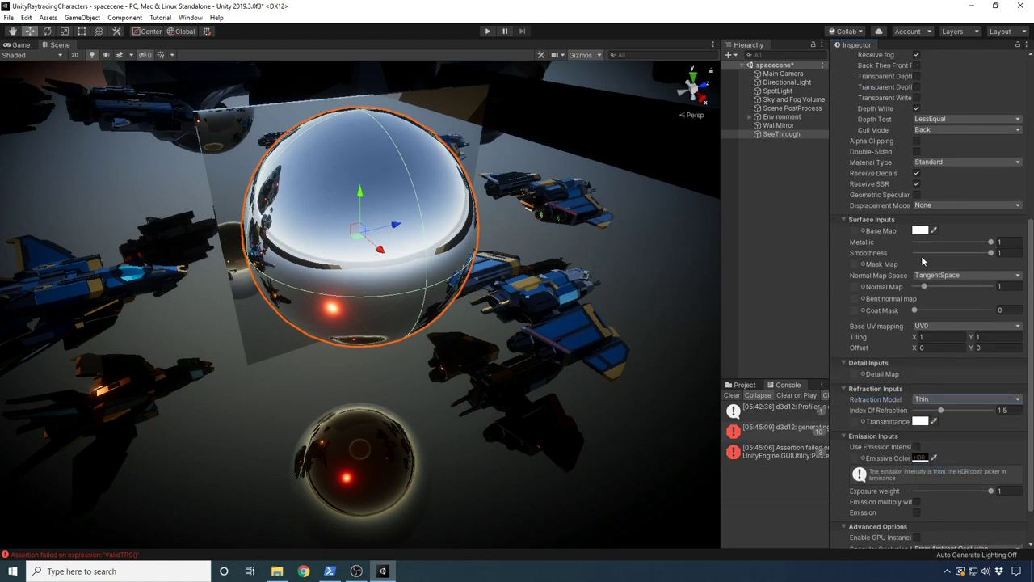
Step: Set the GlassSeeThrough material's metallic and smoothness to 0 and its base map colour's alpha to 0
drag(953, 242, 898, 258)
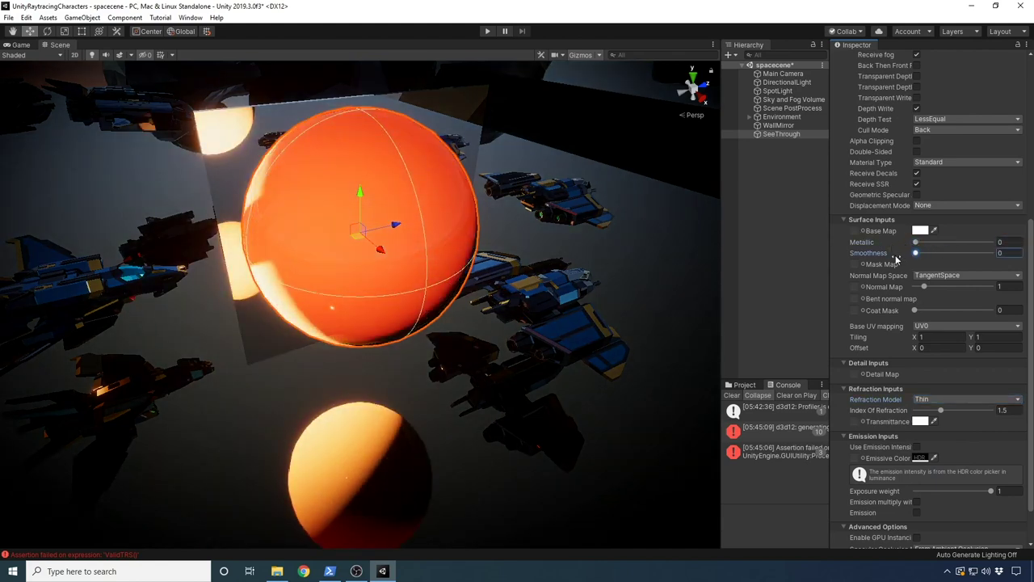
click(920, 230)
drag(706, 395, 653, 393)
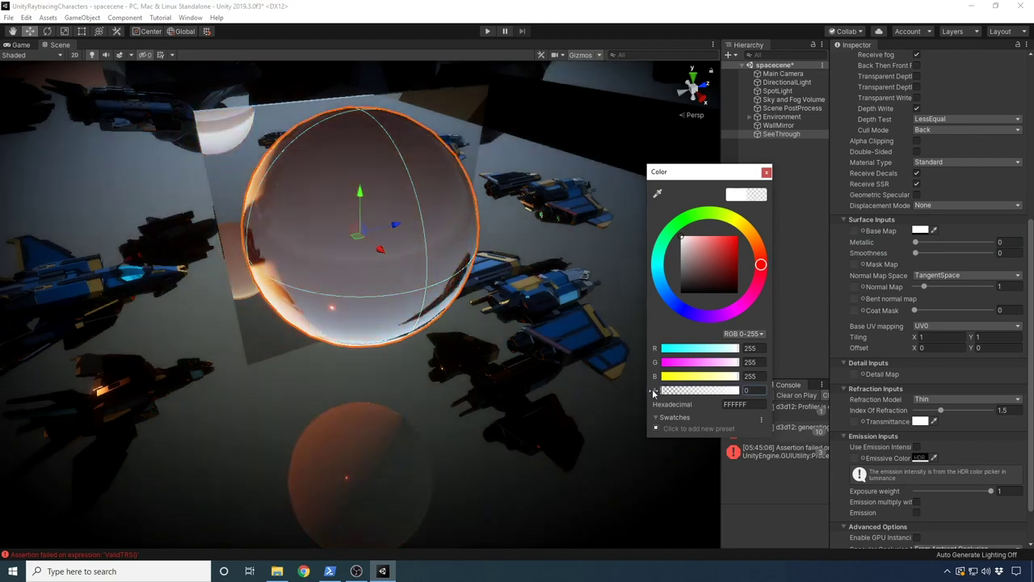
click(767, 172)
Step: Set the GlassSeeThrough material's index of refraction to 1
alt+drag(614, 242, 471, 333)
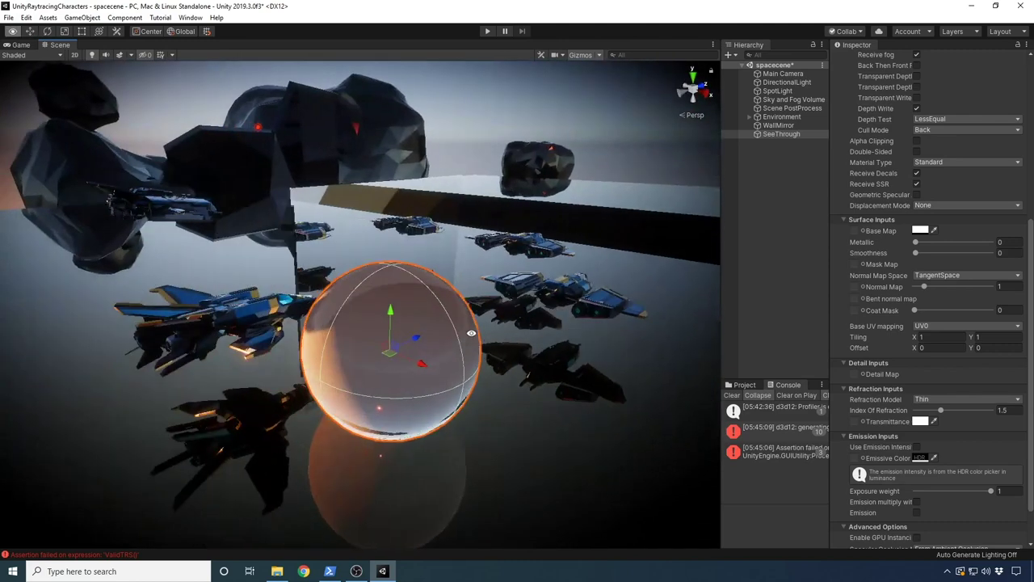
alt+drag(411, 357, 287, 389)
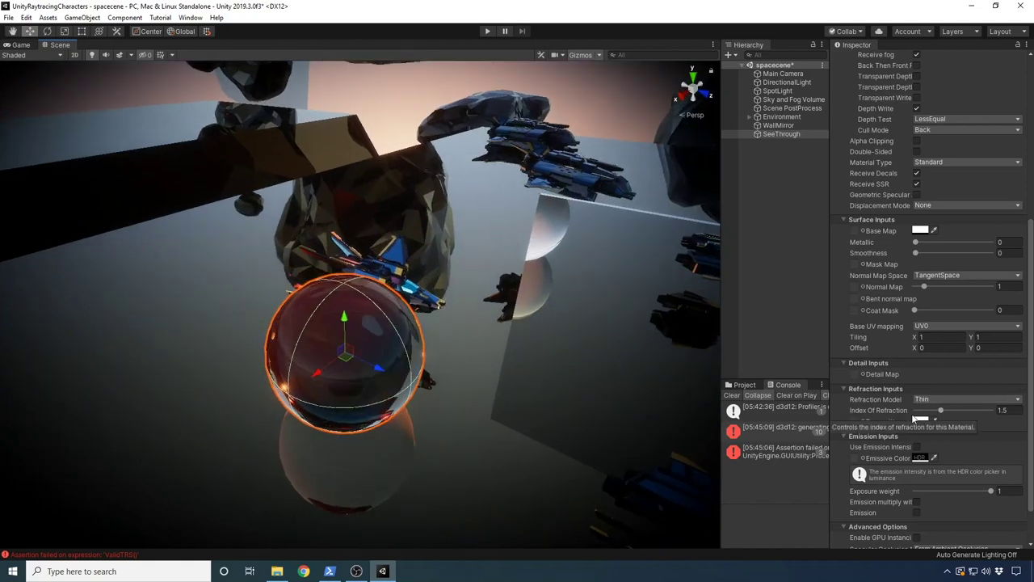
drag(933, 413, 910, 422)
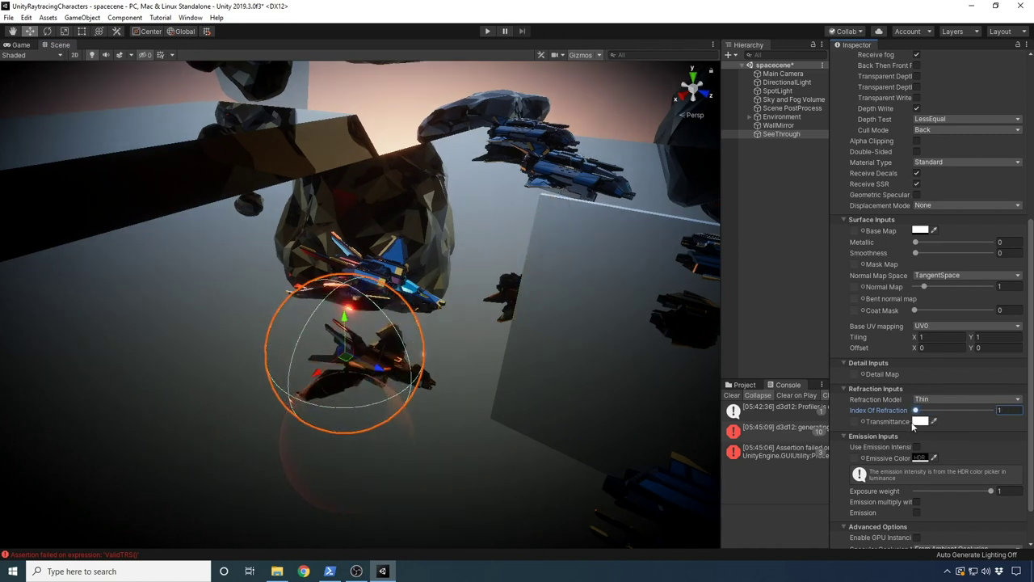
Step: Try a metallic of 0.029 and a smoothness of 0.2 on the glass material, and return both to 0
alt+drag(446, 355, 542, 346)
mouse_move(916, 243)
mouse_down()
mouse_move(926, 244)
mouse_move(919, 255)
mouse_move(939, 255)
mouse_move(927, 256)
mouse_up()
alt+drag(497, 294, 432, 290)
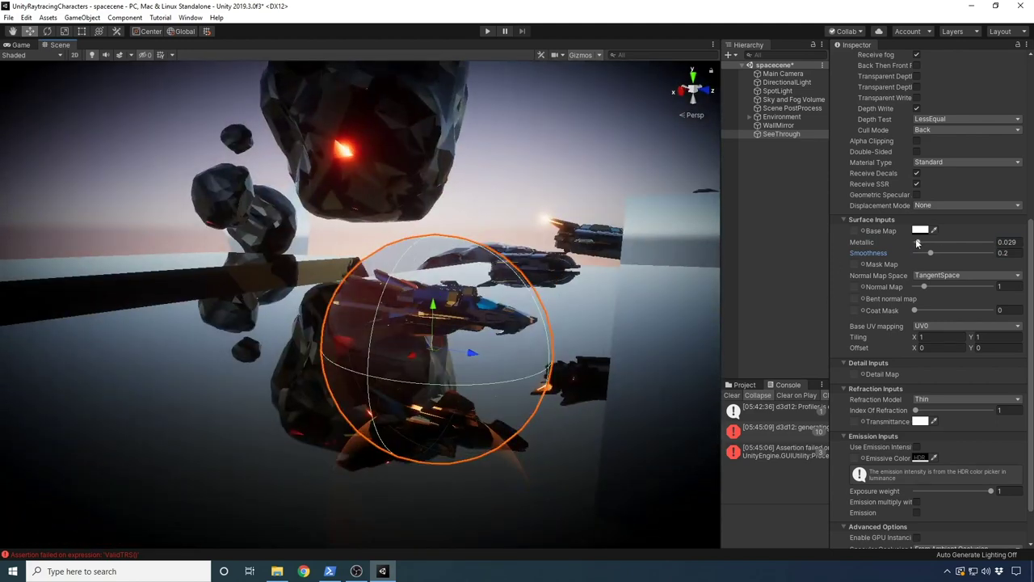
drag(918, 243, 882, 248)
alt+drag(388, 279, 424, 263)
drag(933, 255, 915, 253)
Step: Set the GlassSeeThrough material's index of refraction to 1.1
alt+drag(582, 305, 441, 311)
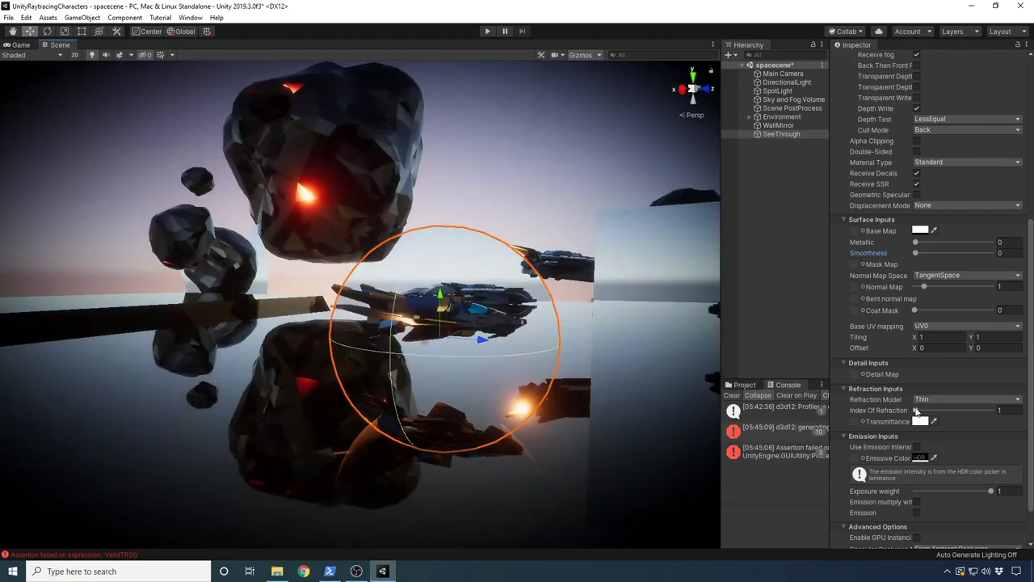
drag(916, 411, 921, 410)
alt+drag(433, 331, 439, 276)
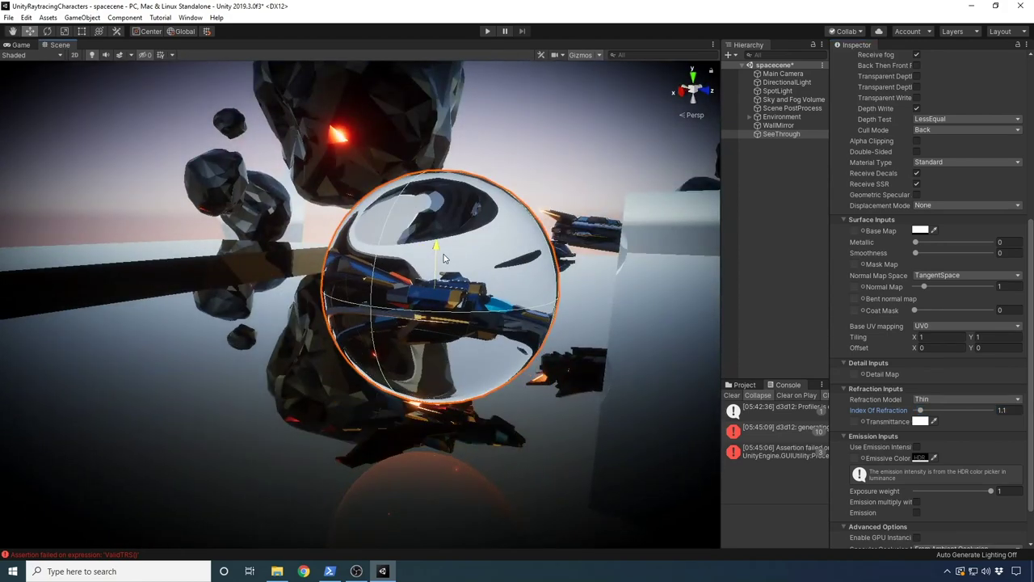
Step: Position the SeeThrough sphere in front of WallMirror at about X 5.464, Y 1.483, Z -1.084
scroll(444, 257, down, 10)
alt+drag(428, 318, 351, 311)
key(f)
click(326, 313)
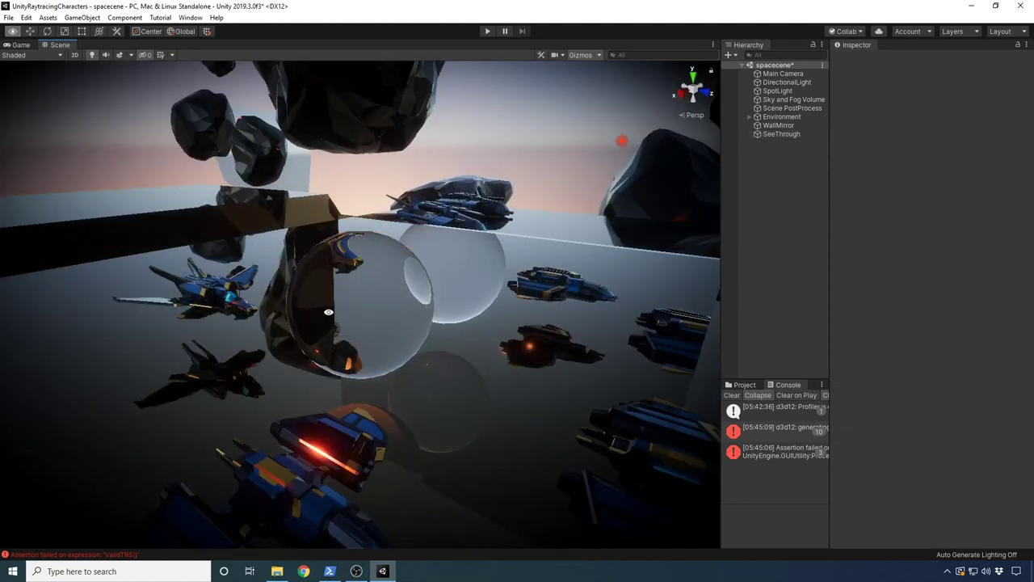
click(370, 311)
alt+drag(370, 311, 647, 331)
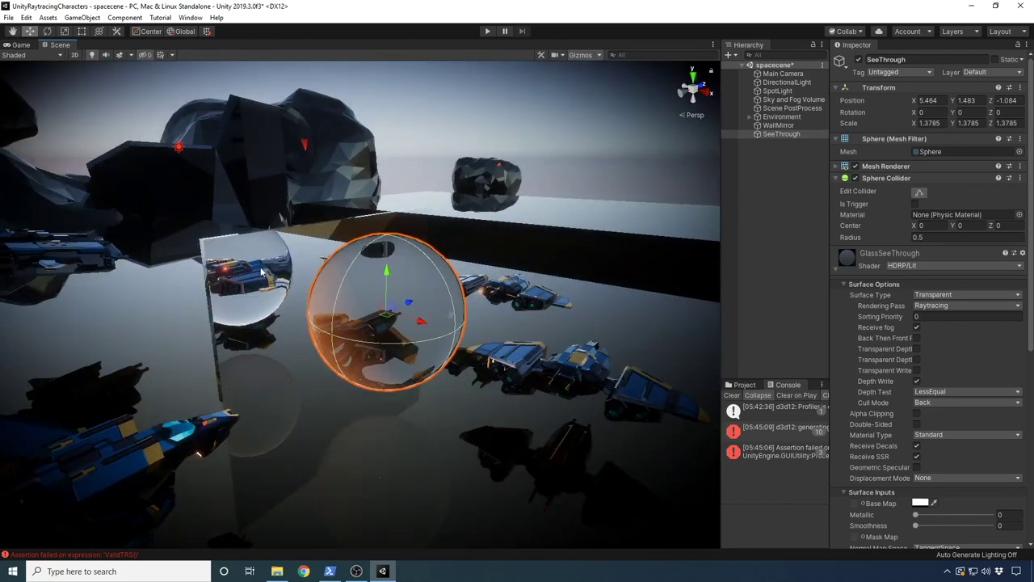
Step: Move the SeeThrough sphere away from WallMirror to about X 7.491, Z -1.567 and check it in the Game view
click(258, 280)
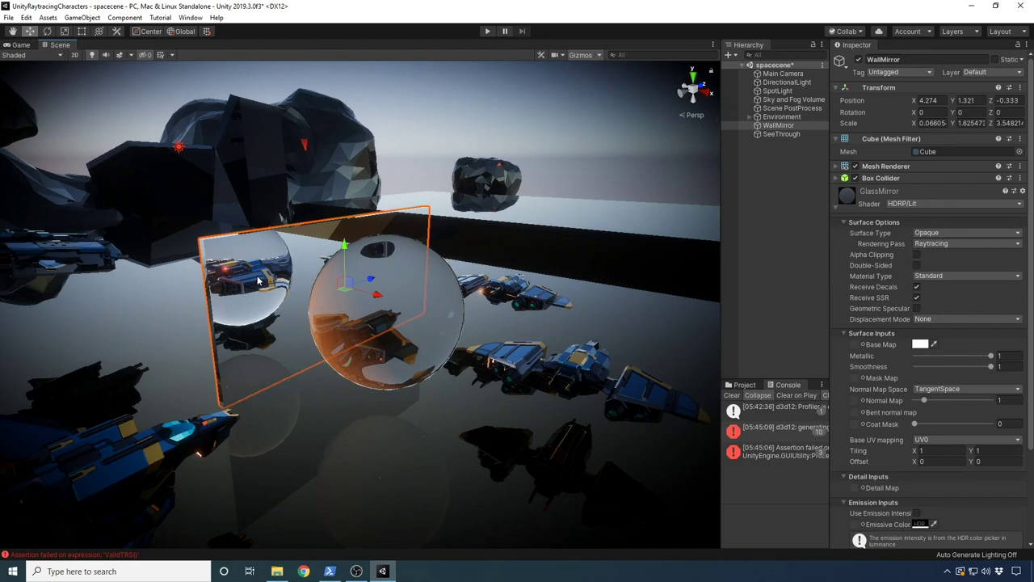
click(441, 323)
alt+drag(441, 324, 274, 317)
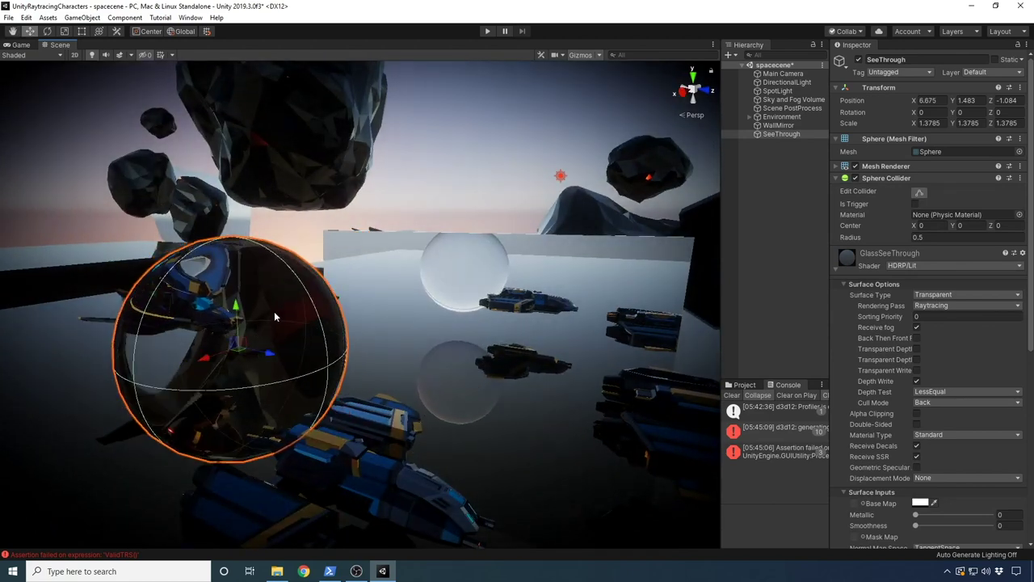
alt+drag(409, 350, 248, 351)
click(20, 46)
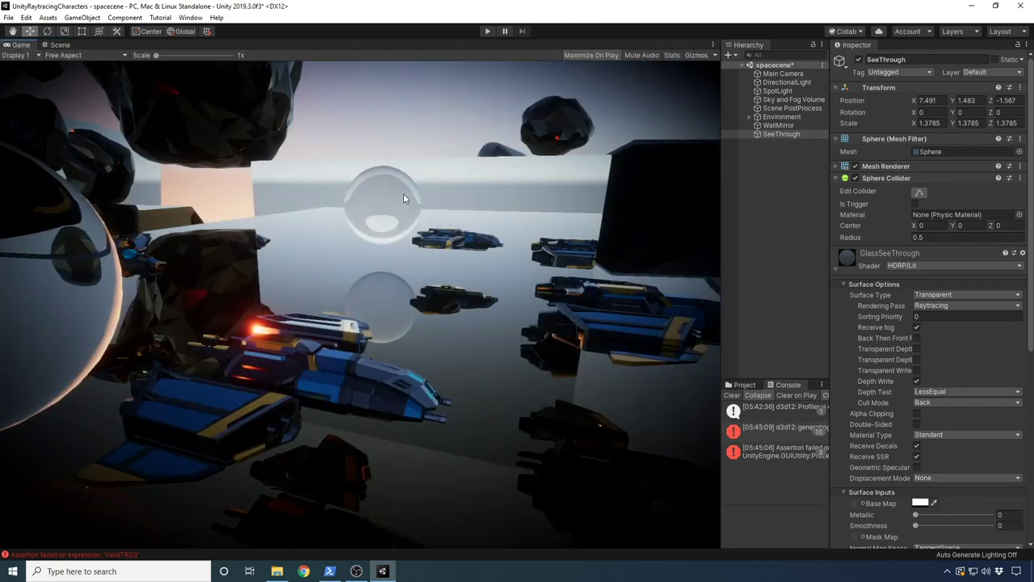
click(54, 45)
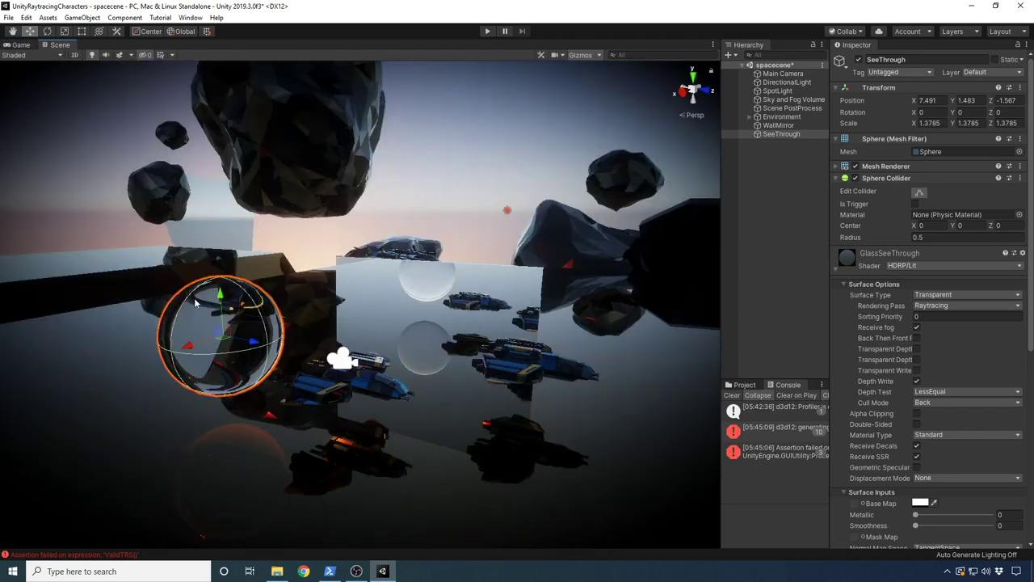
Step: Move the SeeThrough sphere to about X 6.276, Y 2.545 and shrink it uniformly to about 0.847
drag(224, 341, 316, 179)
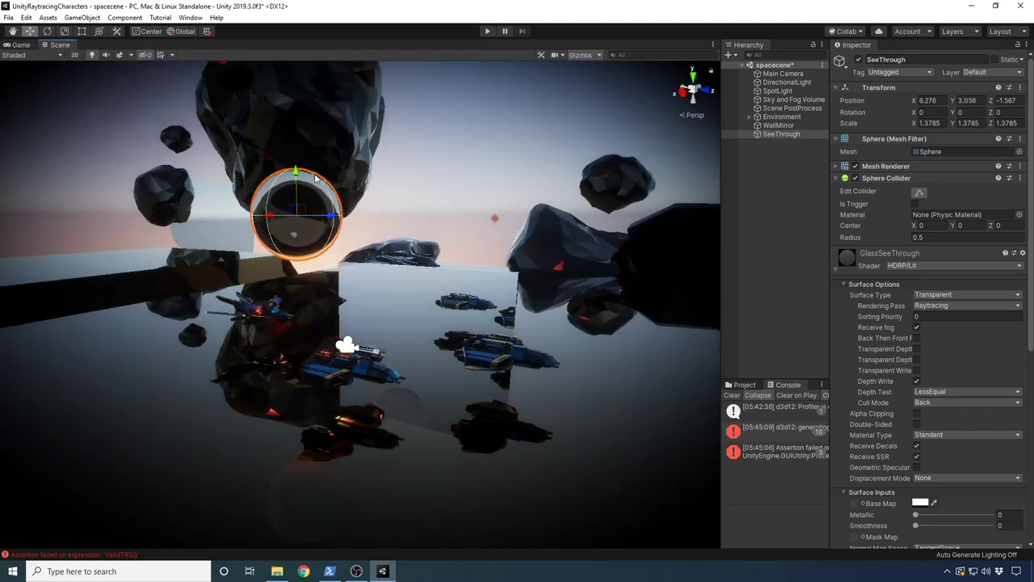
click(19, 45)
click(51, 45)
key(r)
drag(297, 191, 268, 249)
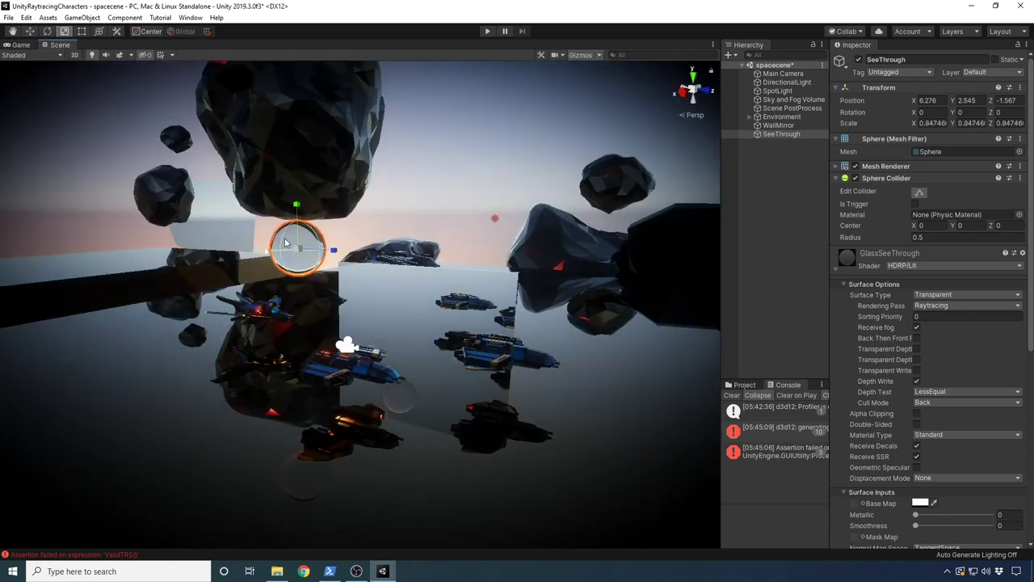
Step: Lower the SeeThrough sphere to about Y 1.886 and shift it to about Z -1.379
key(w)
drag(297, 208, 297, 250)
drag(330, 292, 341, 293)
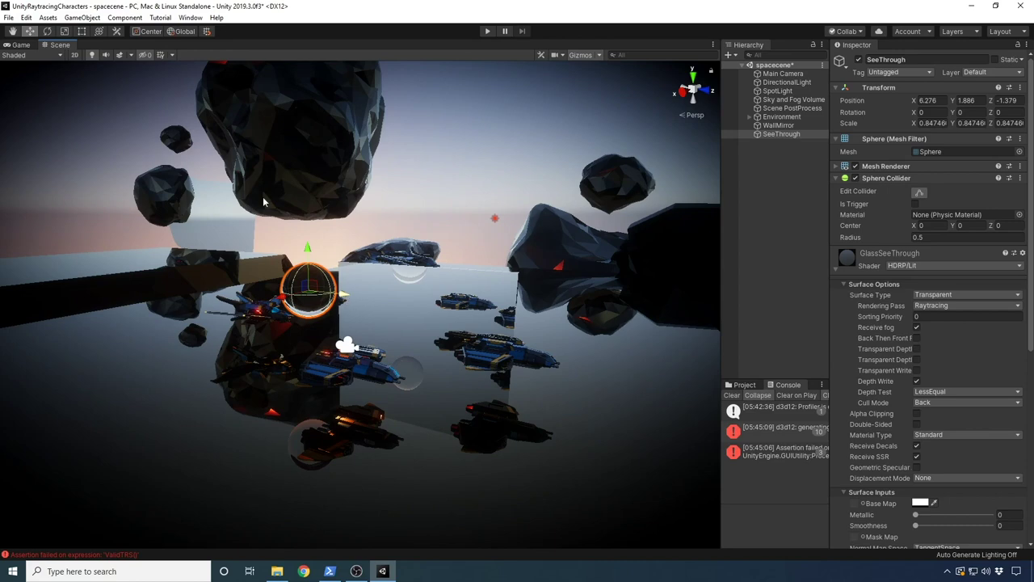
Step: Show the camera's Game view and run the scene in play mode
click(17, 45)
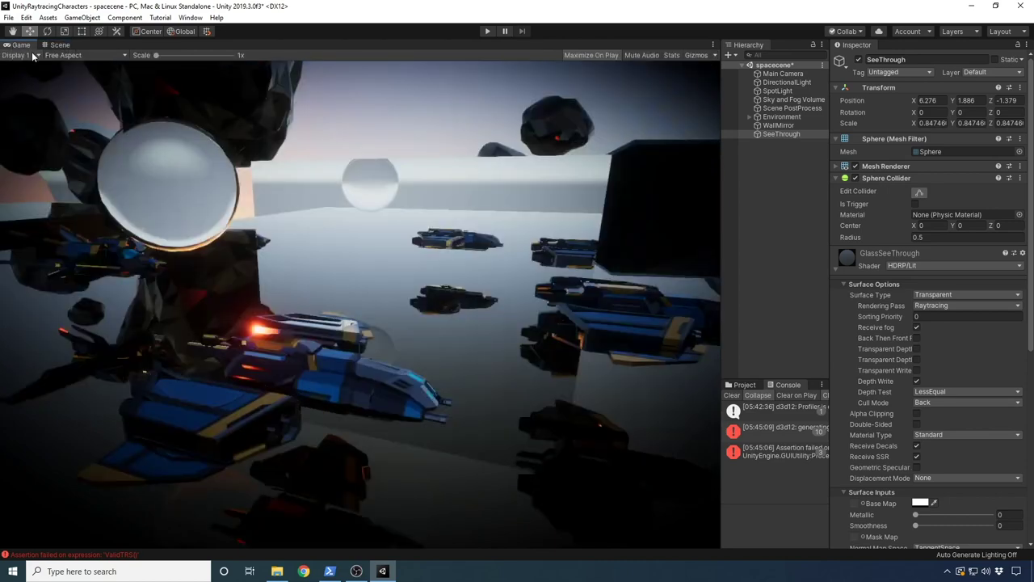
click(487, 31)
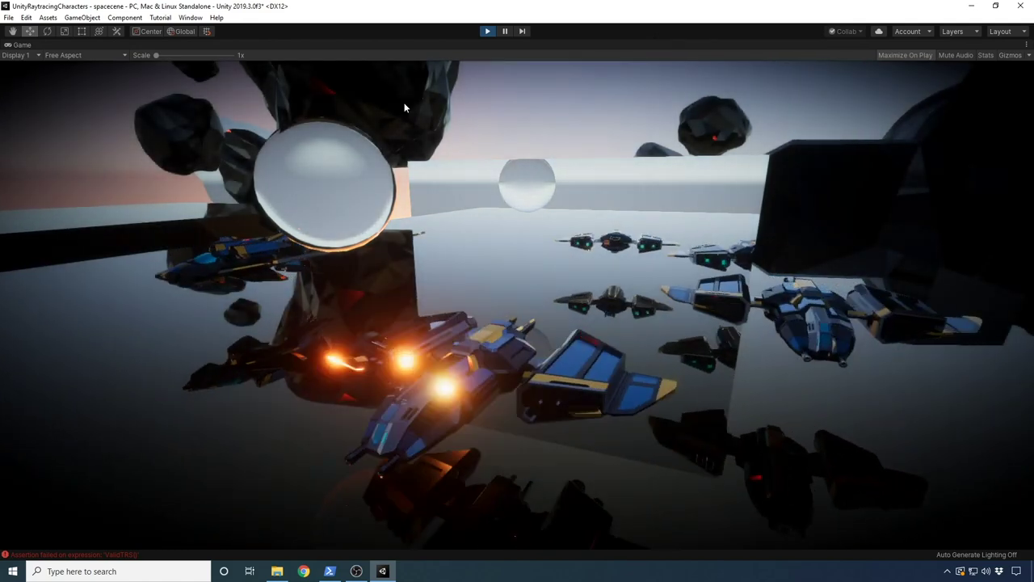
Step: Stop play mode, lower the SeeThrough sphere to about X 6.596, Y 1.372, and check it in the Main Camera's preview
click(488, 30)
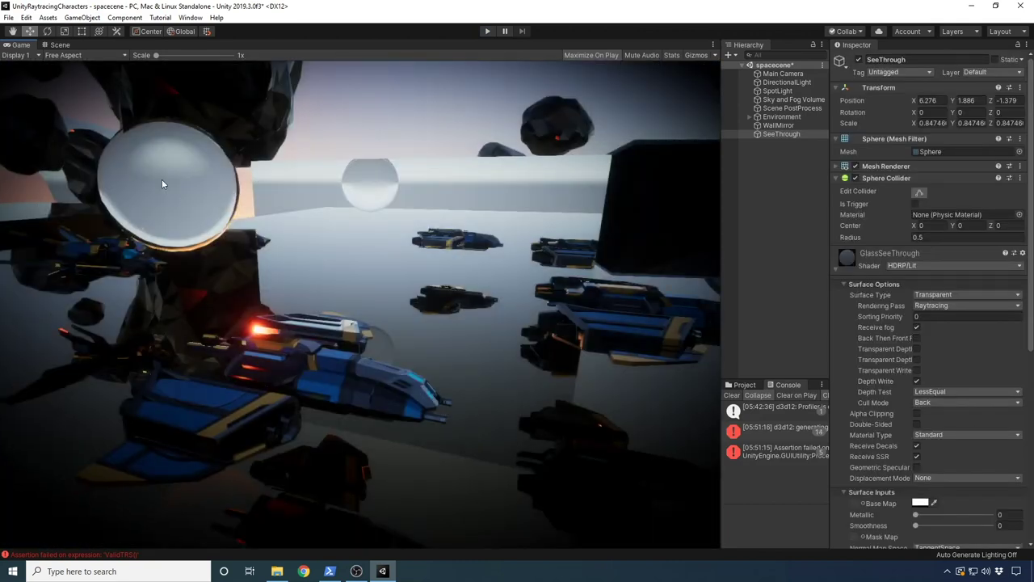
click(58, 45)
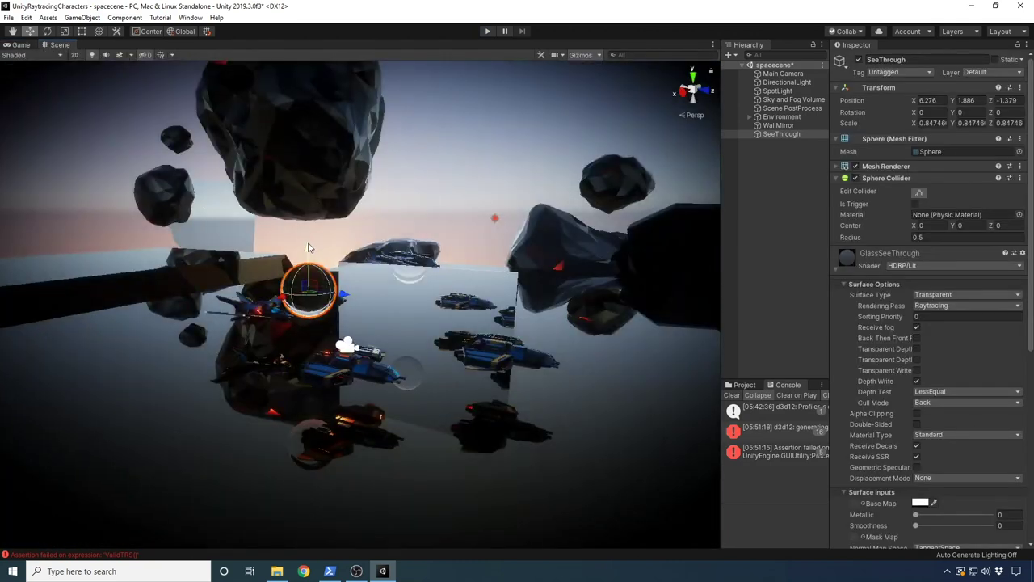
drag(308, 247, 308, 280)
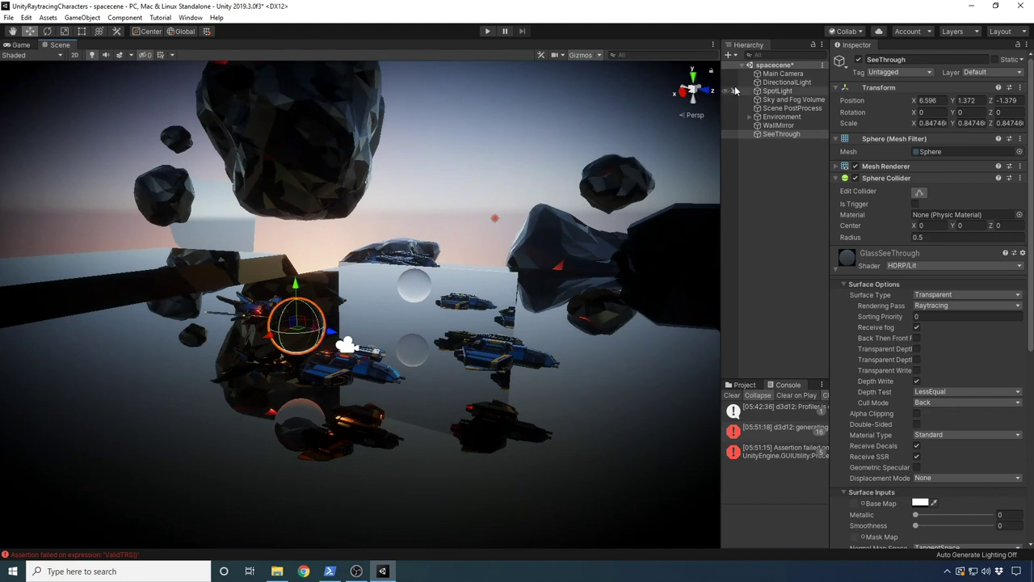
click(781, 74)
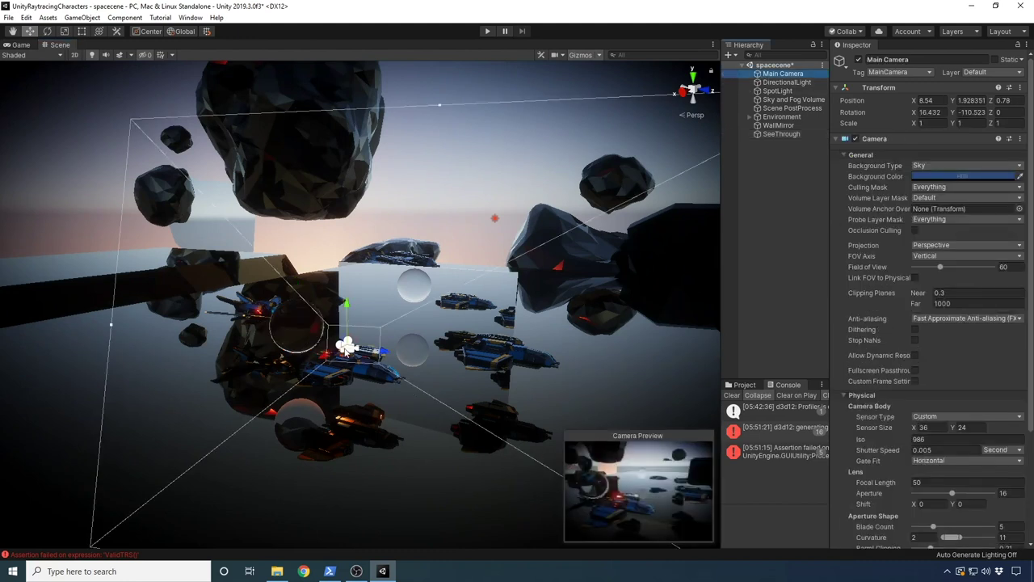
Step: Enlarge the SeeThrough sphere uniformly to about 1.172 and move it to about X 7.319, Z -1.367
click(299, 334)
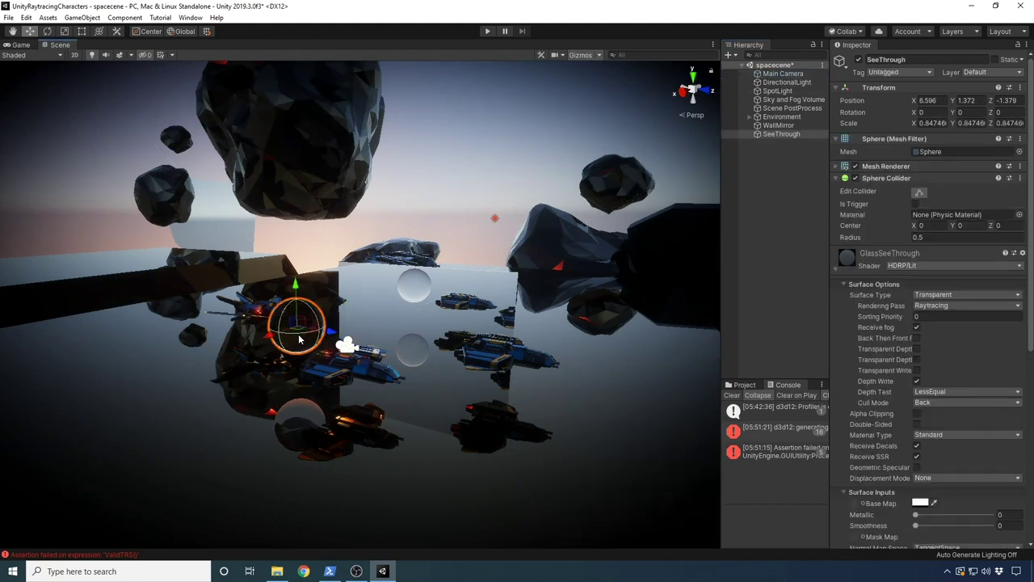
key(r)
drag(271, 343, 297, 349)
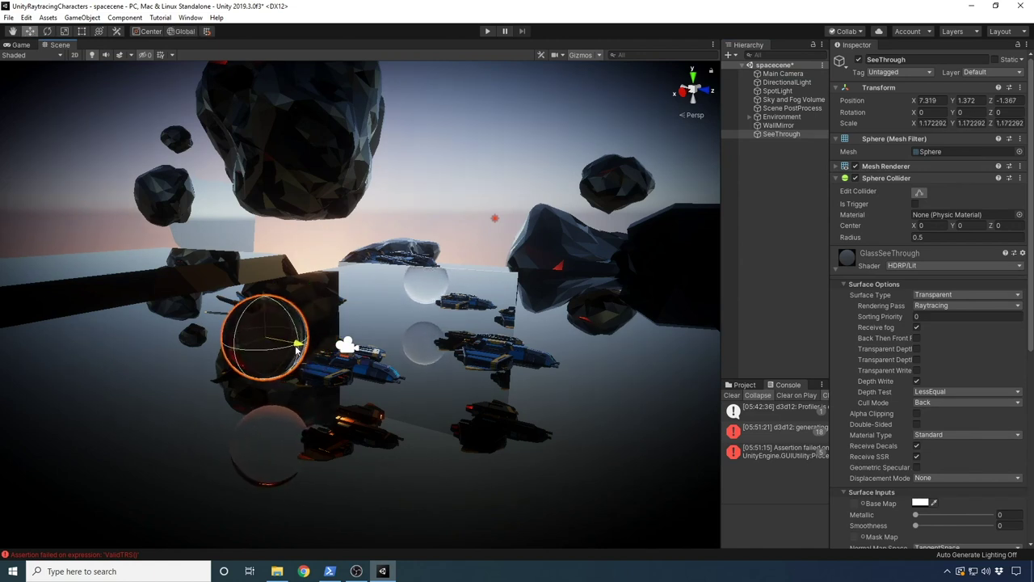
Step: Align the Main Camera with a wider scene view of the sphere and ships, at about X 11.926, Y 3.295, Z 2.583
click(790, 74)
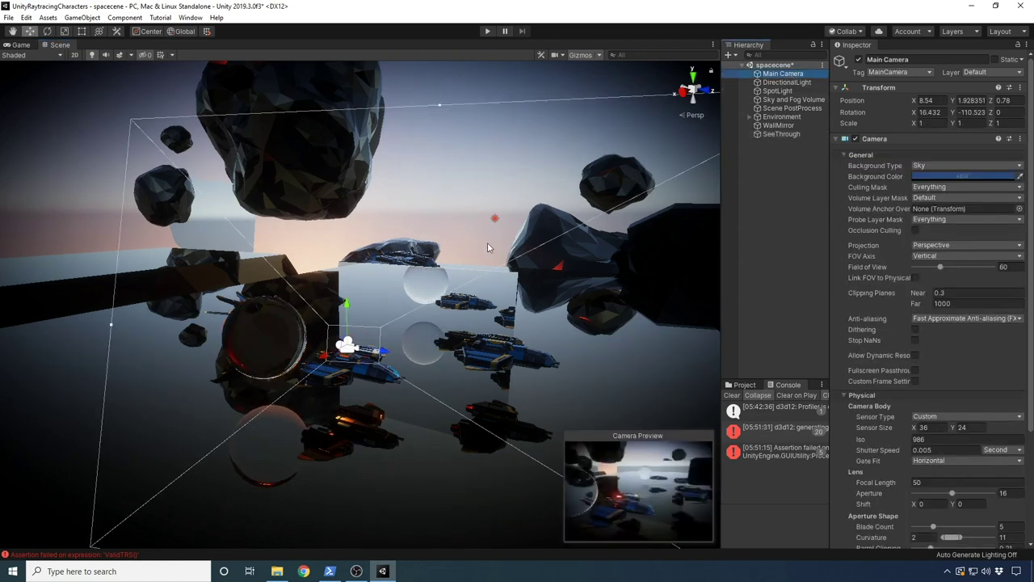
middle_drag(405, 294, 463, 293)
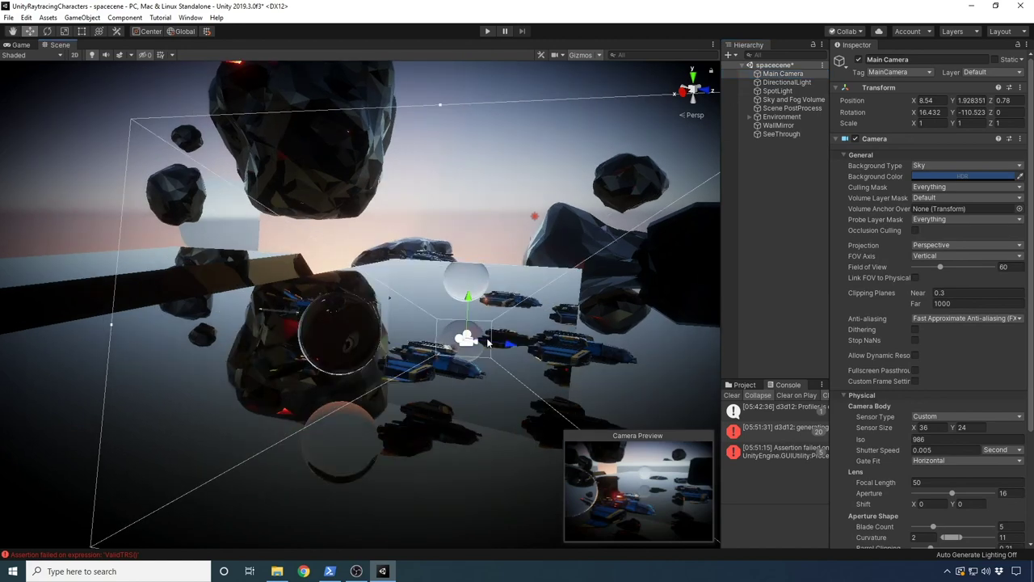
key(super)
key(super)
alt+drag(550, 304, 525, 303)
mouse_move(525, 303)
middle_down()
mouse_move(534, 337)
mouse_move(534, 319)
middle_up()
click(93, 16)
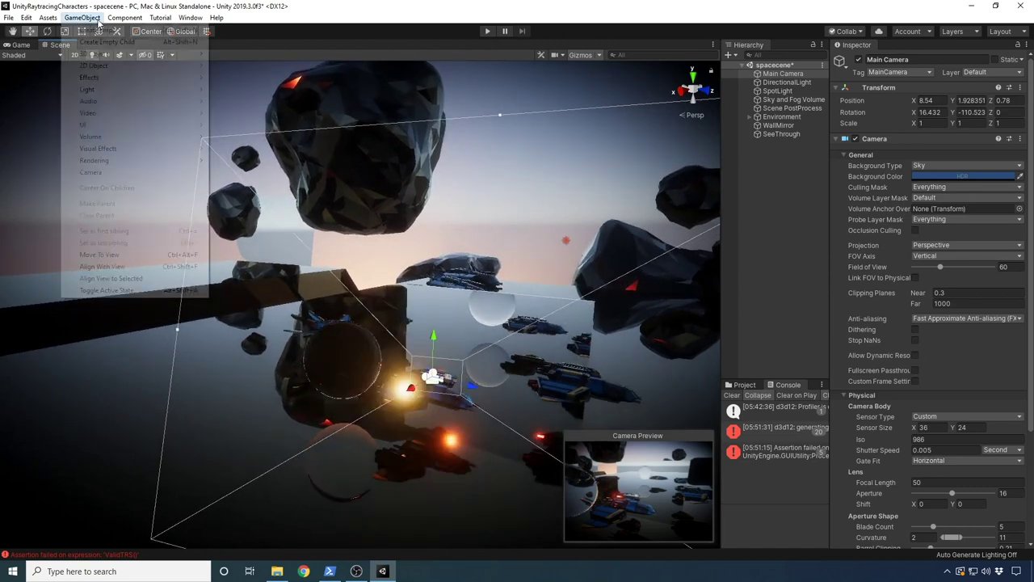
click(125, 266)
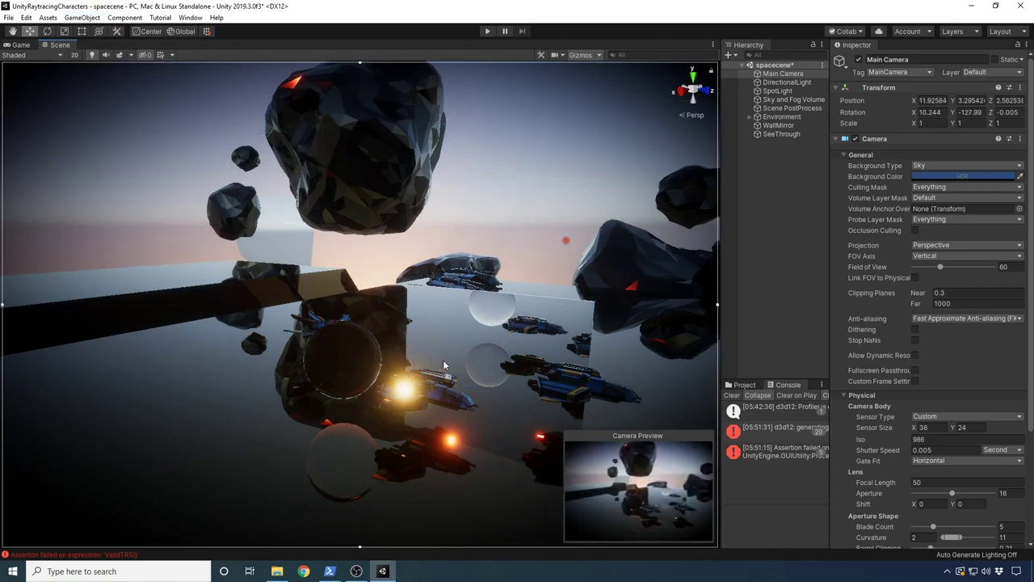
Step: Shift the scene view so ships show through the glass sphere and realign the Main Camera at about X 11.195, Y 3.315, Z 3.492
alt+drag(462, 355, 396, 356)
click(81, 17)
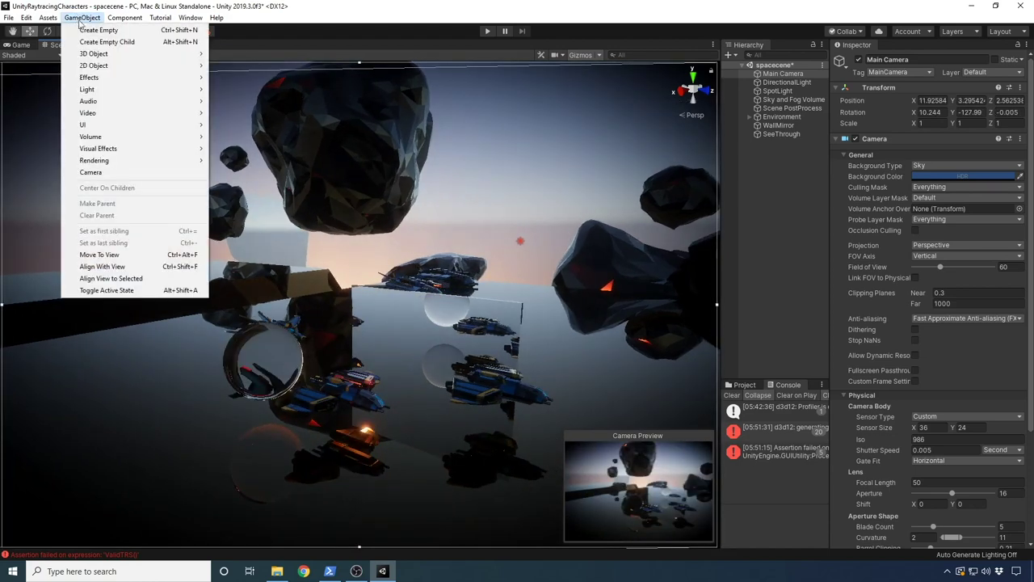
click(119, 266)
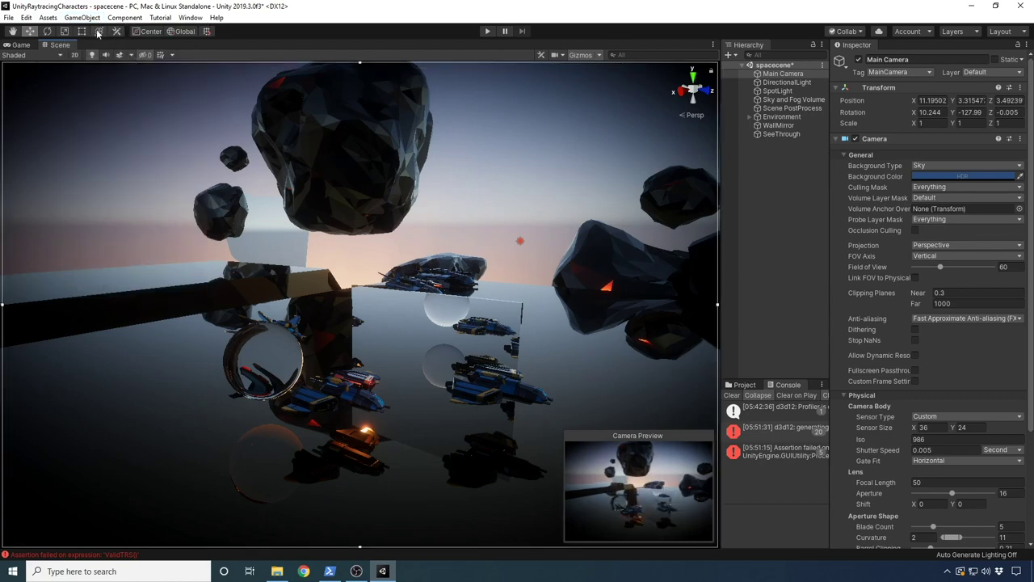
Step: Run the scene in play mode from the Game view, display the rendering statistics, and stop playback
click(16, 45)
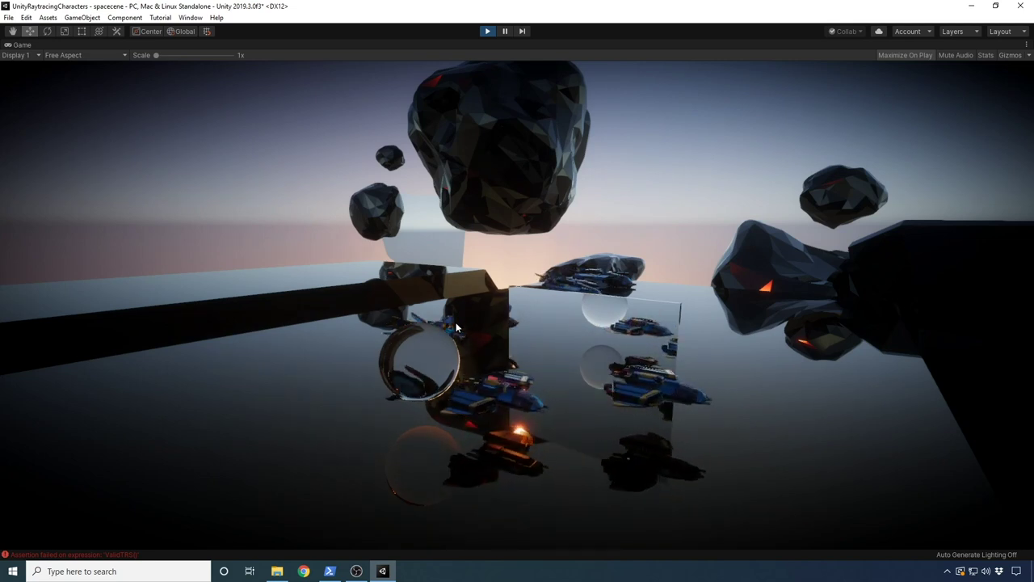
click(985, 55)
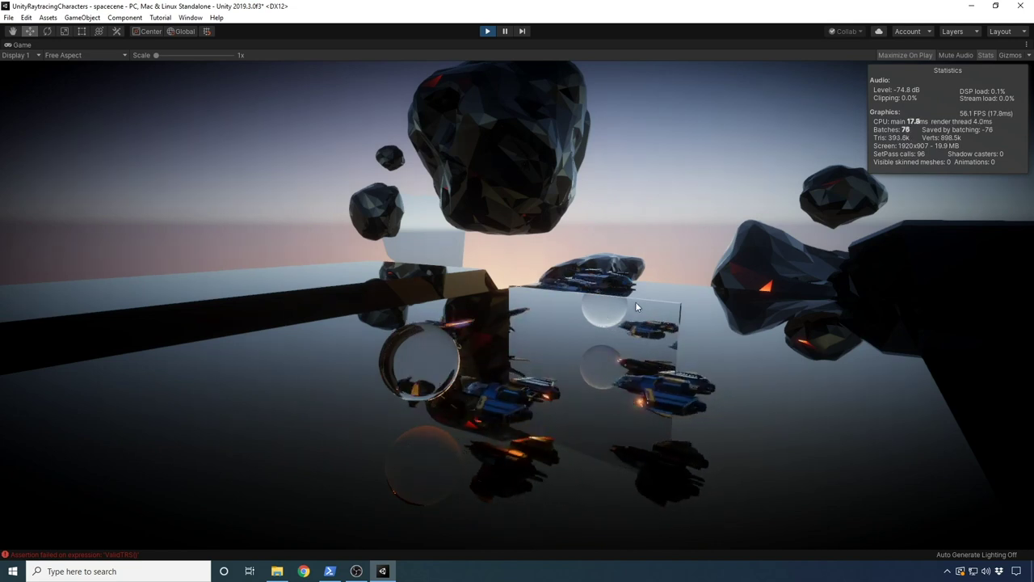
click(486, 33)
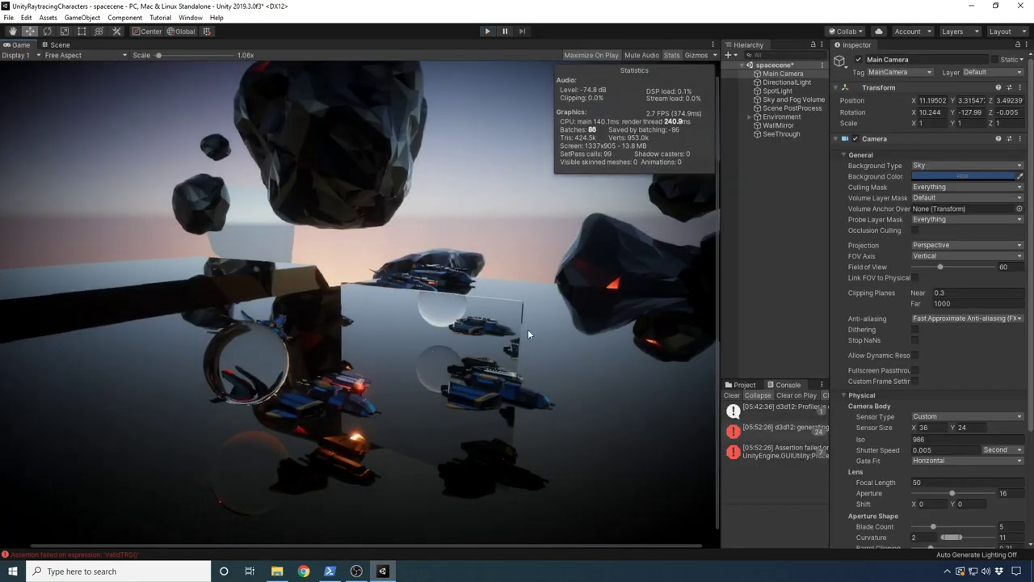
scroll(537, 327, down, 2)
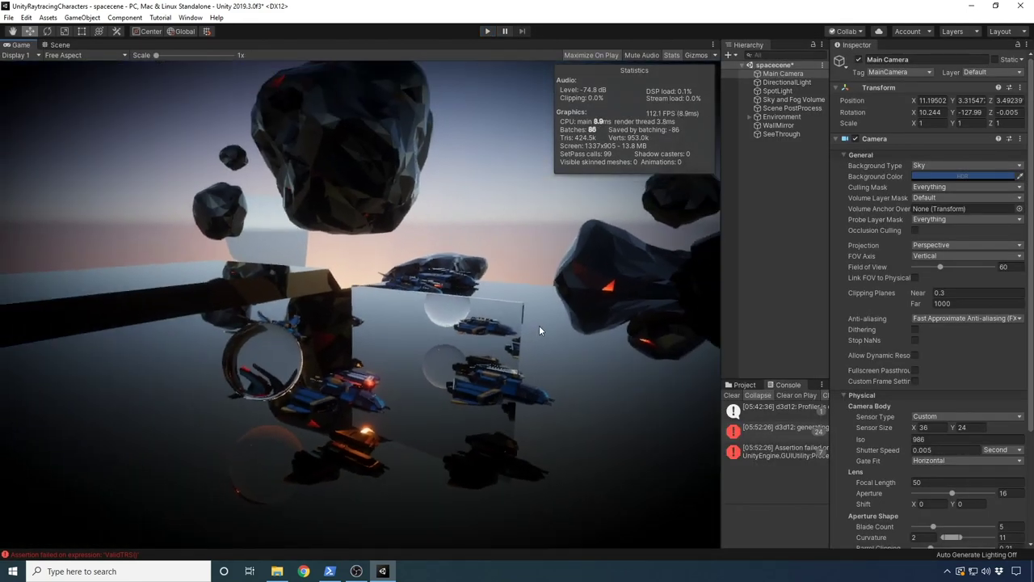